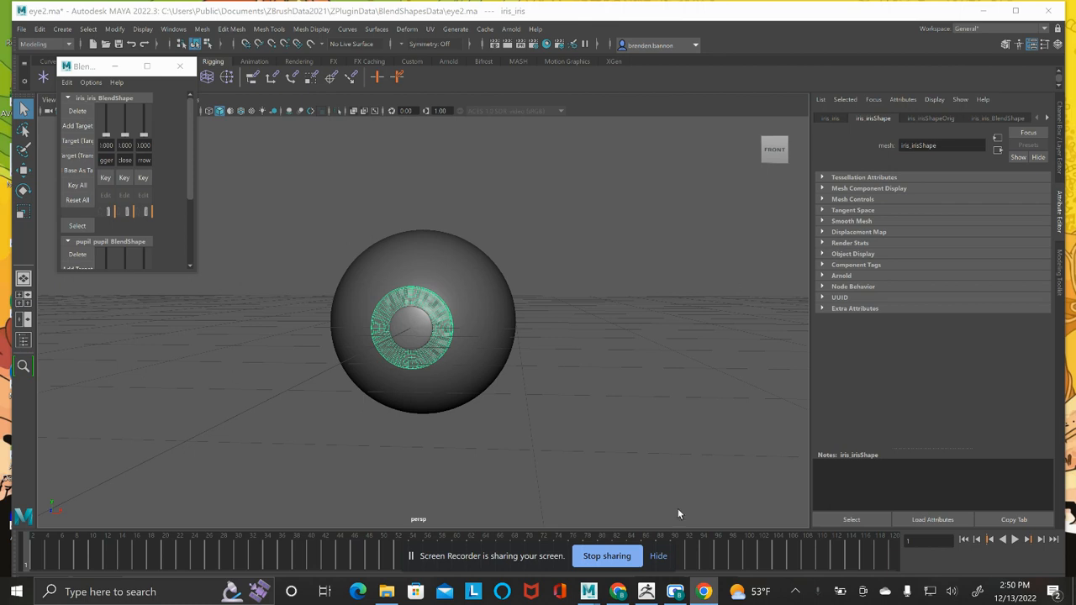
# Step: Enlarge the Blend Shapes editor and preview the pupil's first and third targets at full strength
pyautogui.click(658, 556)
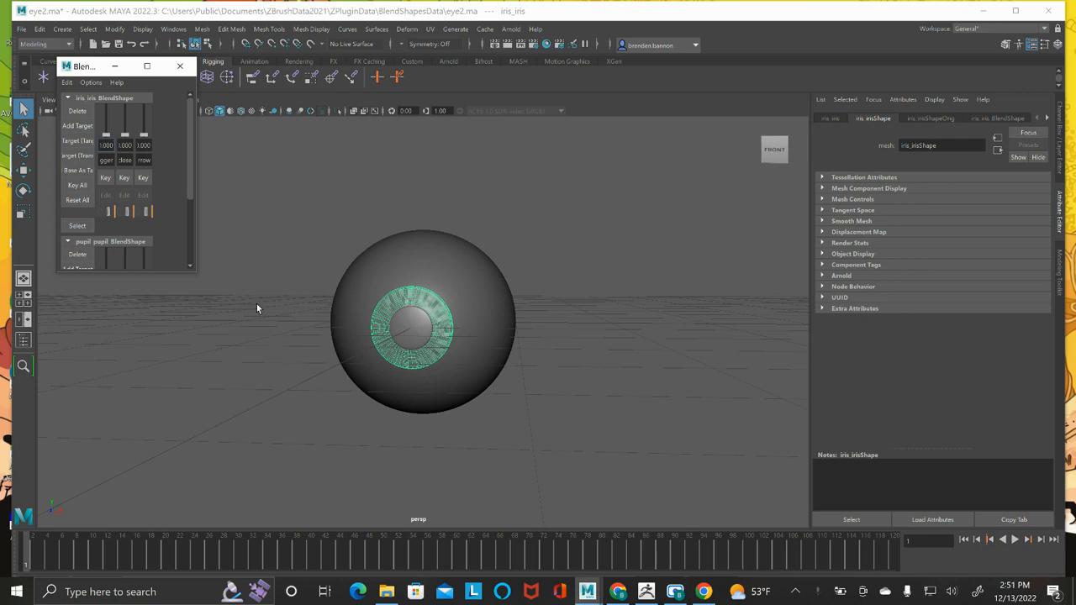
pyautogui.moveTo(197, 269); pyautogui.dragTo(277, 393)
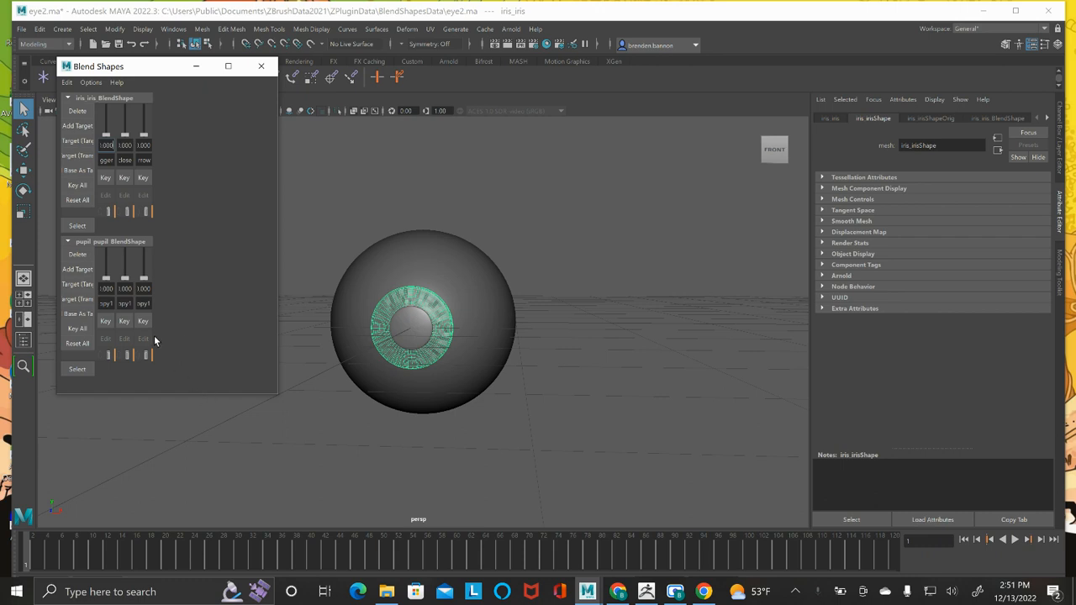
pyautogui.moveTo(107, 283); pyautogui.dragTo(106, 245)
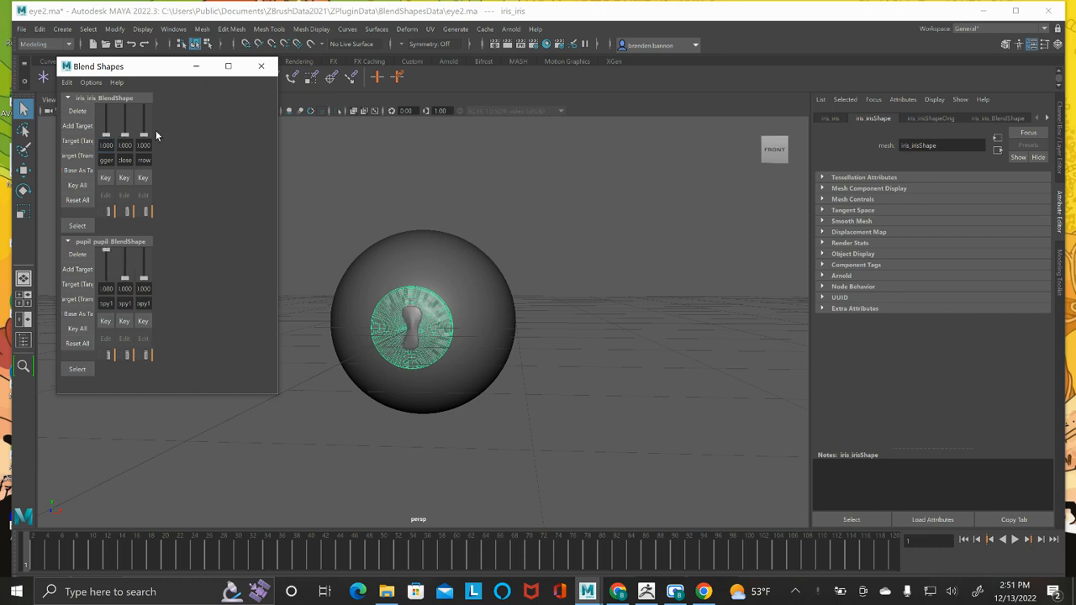
pyautogui.moveTo(145, 137)
pyautogui.mouseDown()
pyautogui.moveTo(145, 79)
pyautogui.moveTo(144, 145)
pyautogui.mouseUp()
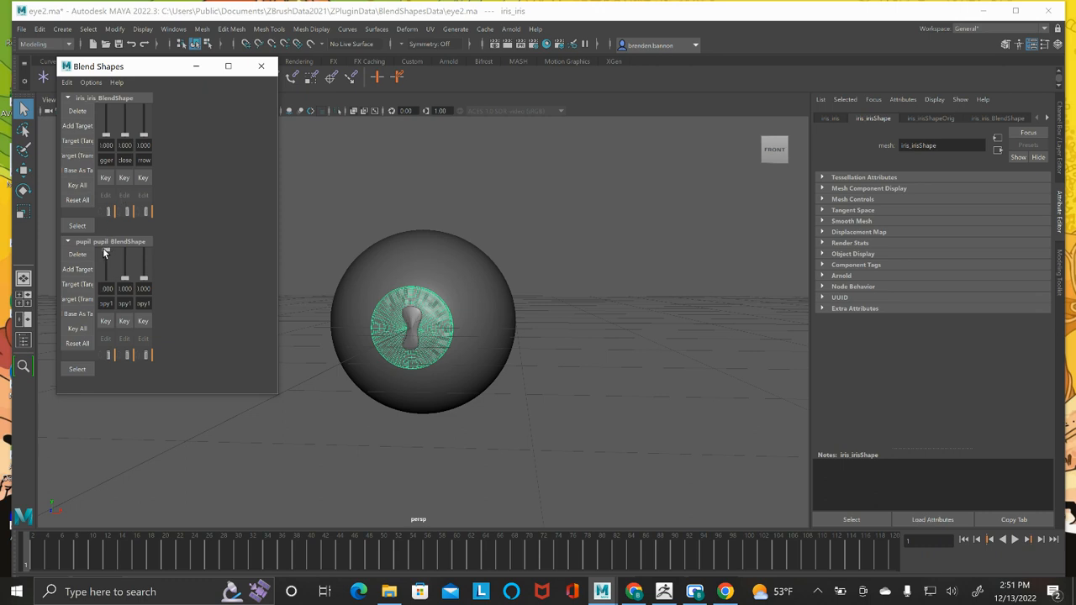
pyautogui.moveTo(106, 252); pyautogui.dragTo(143, 244)
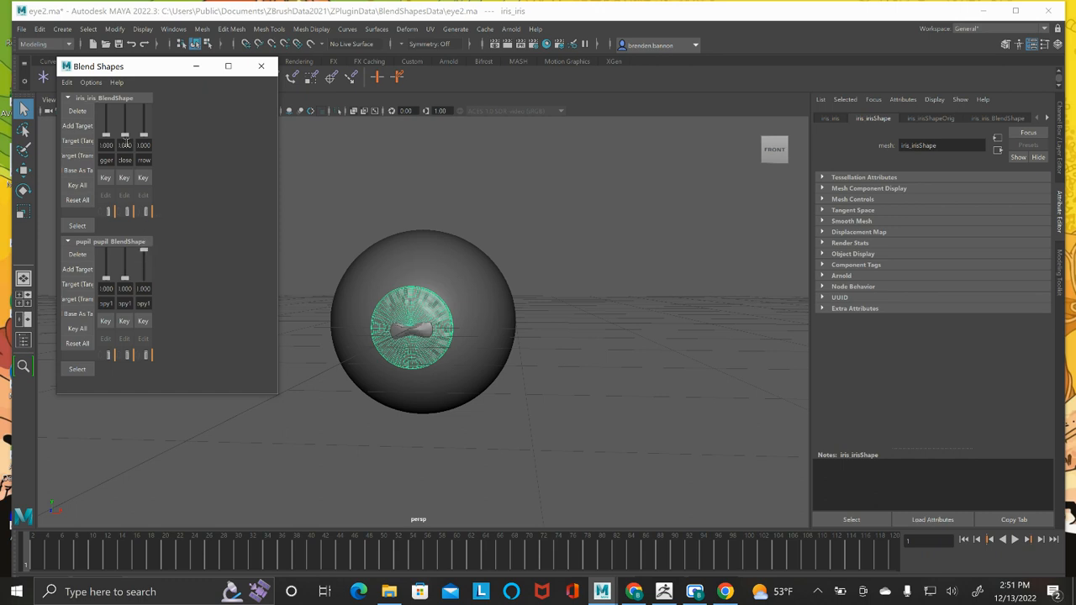
# Step: Preview the iris's close target, reset the iris and pupil targets to zero, and minimise the Blend Shapes editor
pyautogui.moveTo(126, 136); pyautogui.dragTo(125, 107)
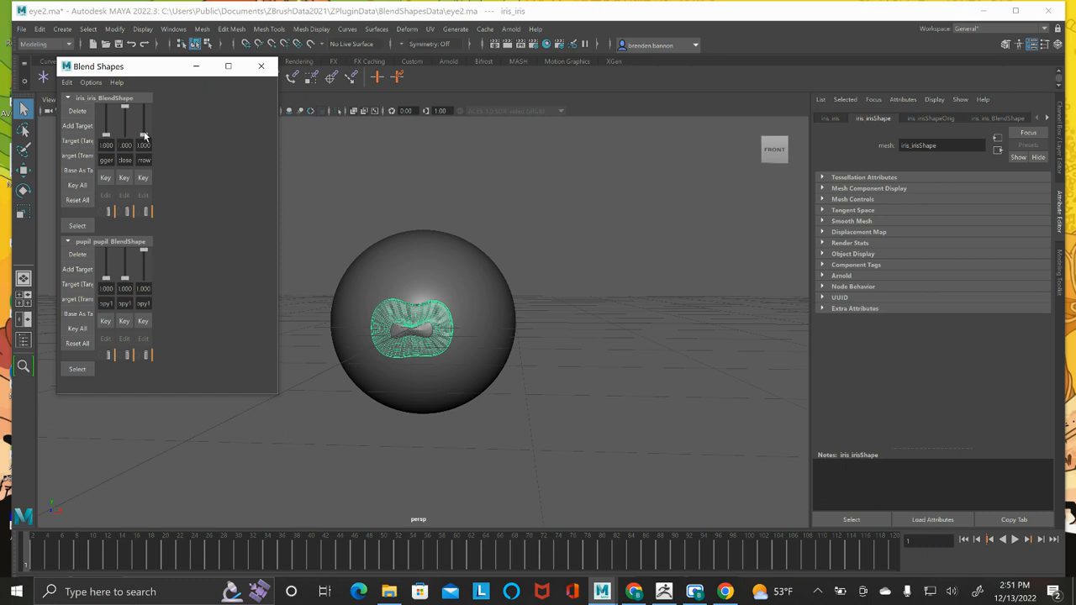
pyautogui.moveTo(124, 108); pyautogui.dragTo(124, 135)
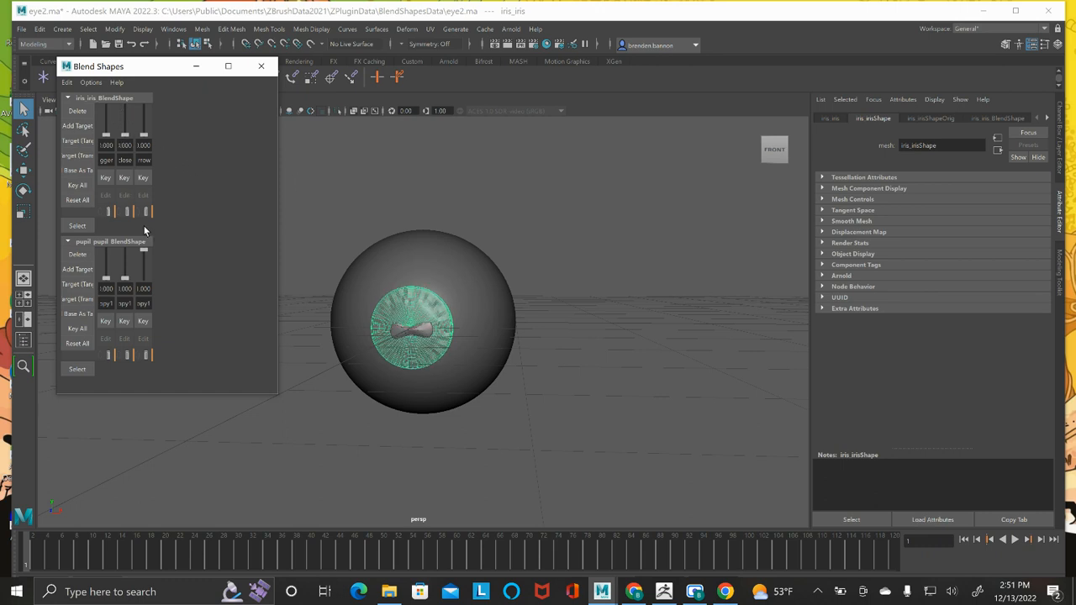
pyautogui.moveTo(144, 250); pyautogui.dragTo(144, 286)
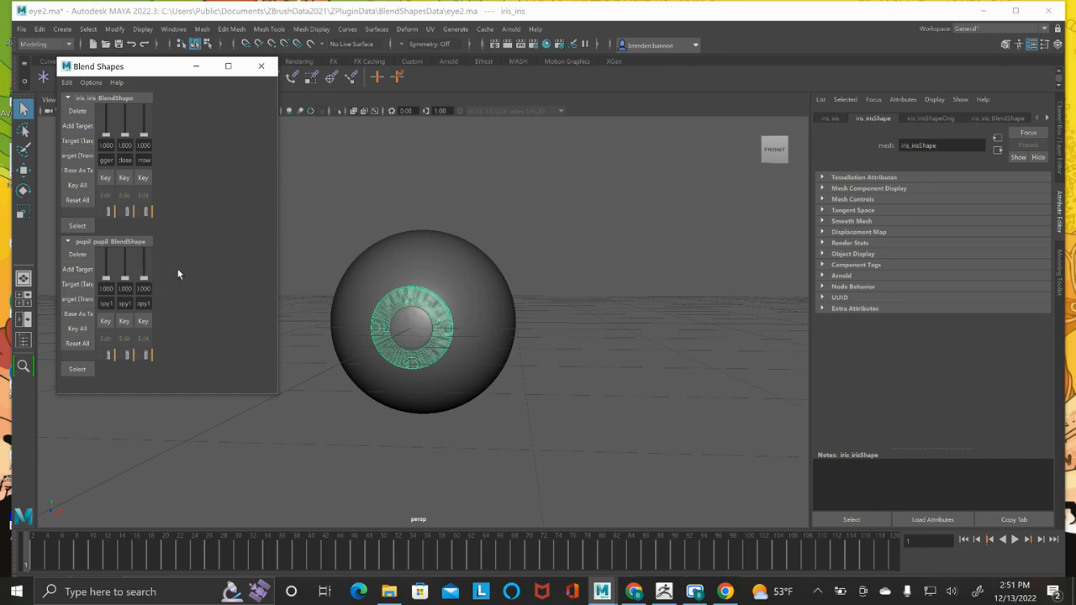
pyautogui.click(196, 65)
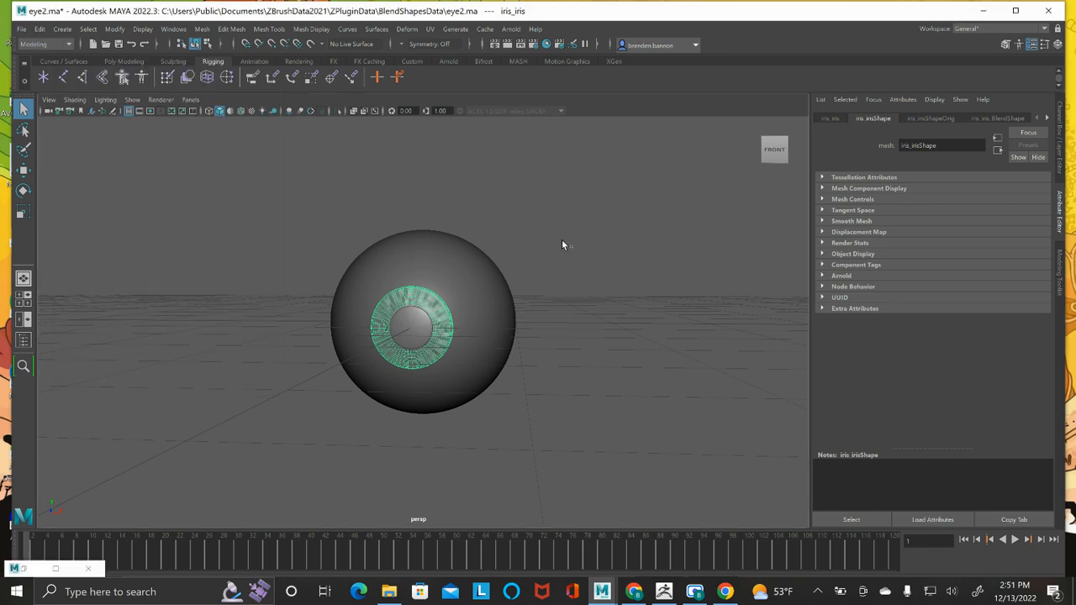
# Step: Clear the iris selection and select the eyeball mesh eye2
pyautogui.click(494, 267)
pyautogui.click(592, 225)
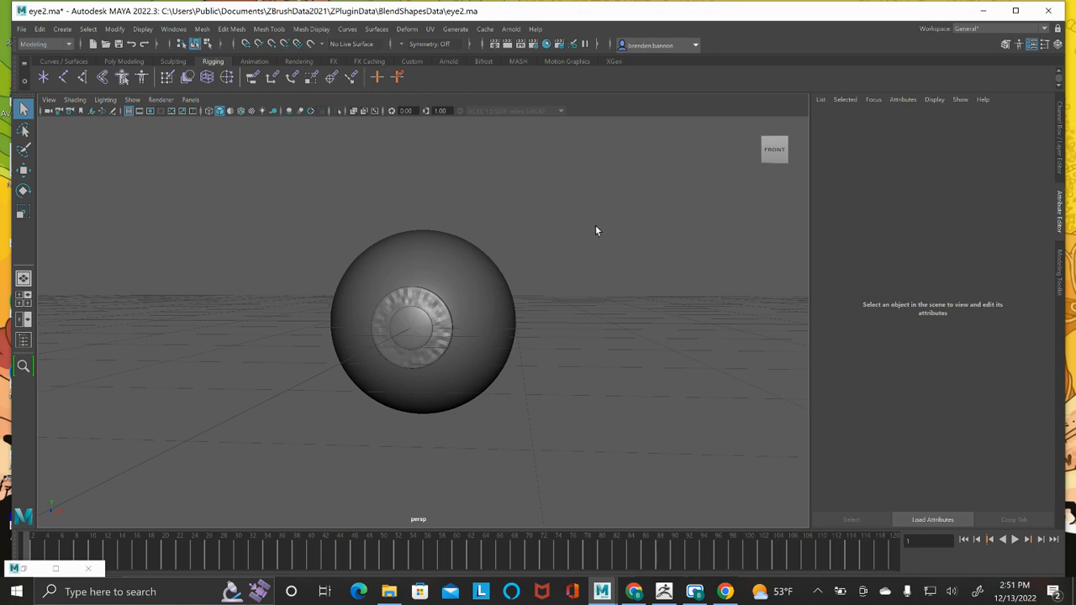
pyautogui.keyDown('alt'); pyautogui.moveTo(603, 223); pyautogui.dragTo(571, 265); pyautogui.keyUp('alt')
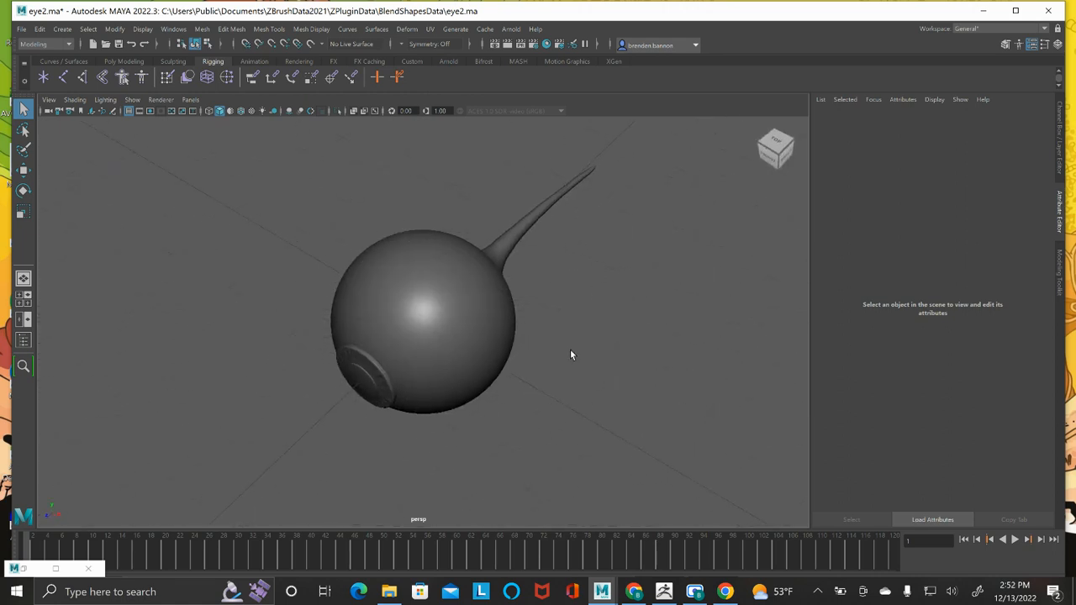
pyautogui.keyDown('alt'); pyautogui.moveTo(570, 355); pyautogui.dragTo(563, 327); pyautogui.keyUp('alt')
pyautogui.click(426, 295)
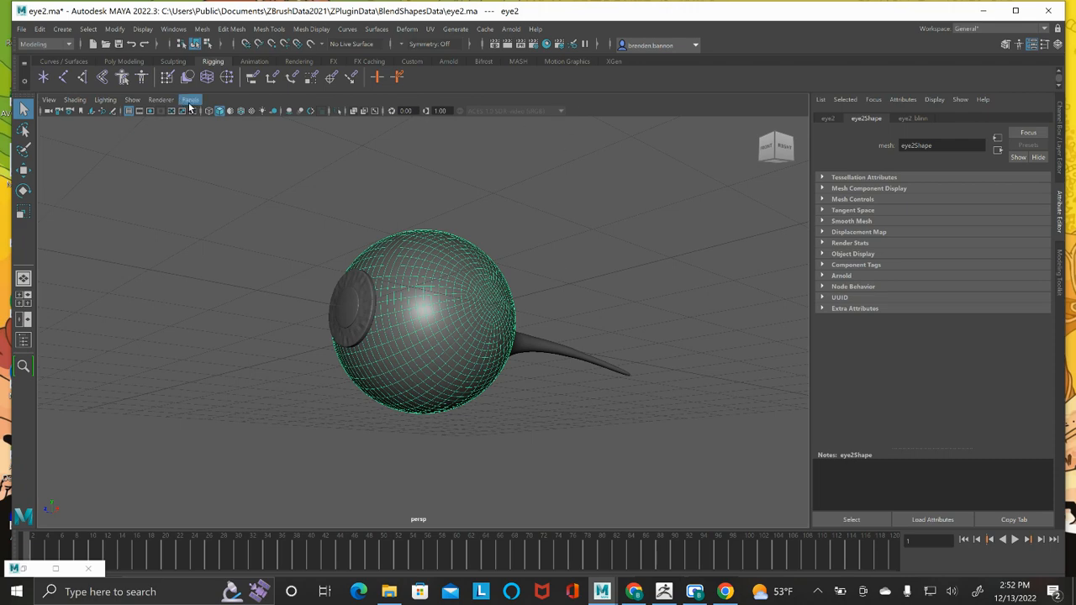
pyautogui.click(547, 45)
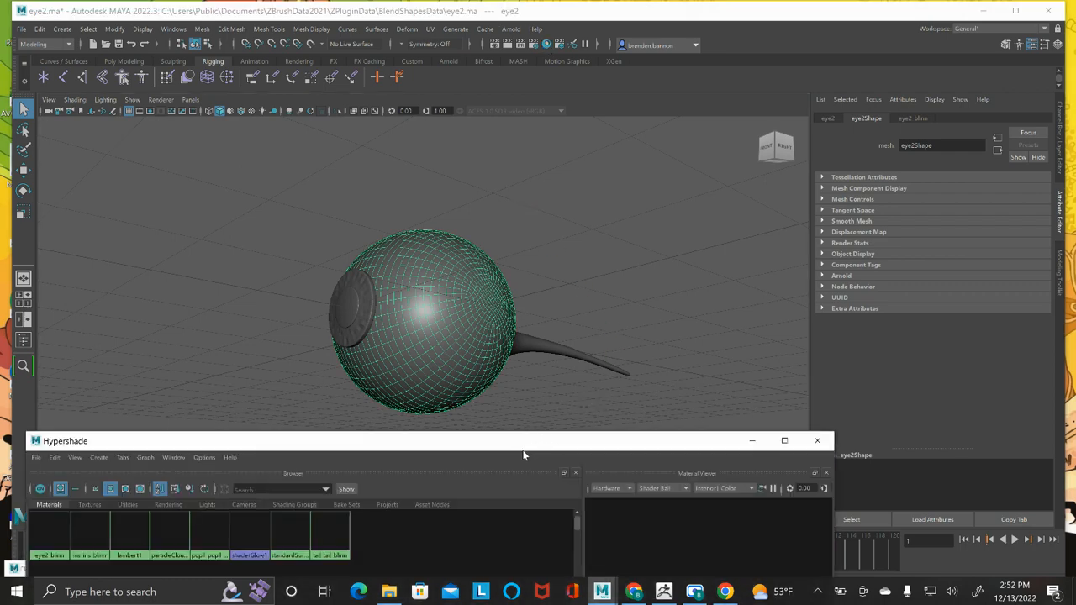
pyautogui.moveTo(542, 441); pyautogui.dragTo(503, 351)
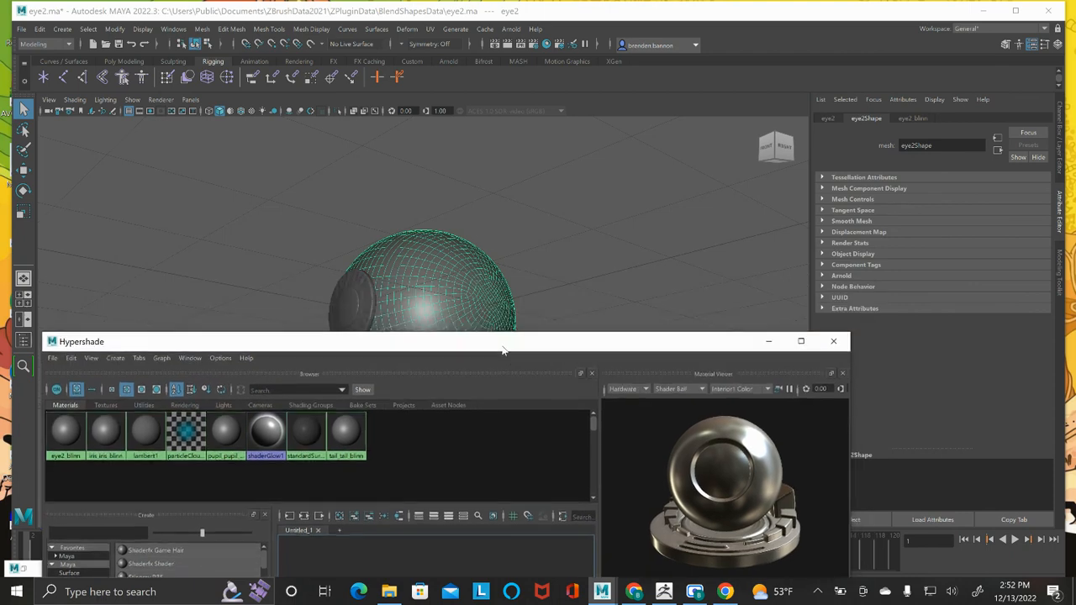
pyautogui.click(834, 341)
# Step: Switch to the UV Editing workspace and dock the Hypershade with the UV Editor, leaving the viewport wide enough to see the eye
pyautogui.click(980, 30)
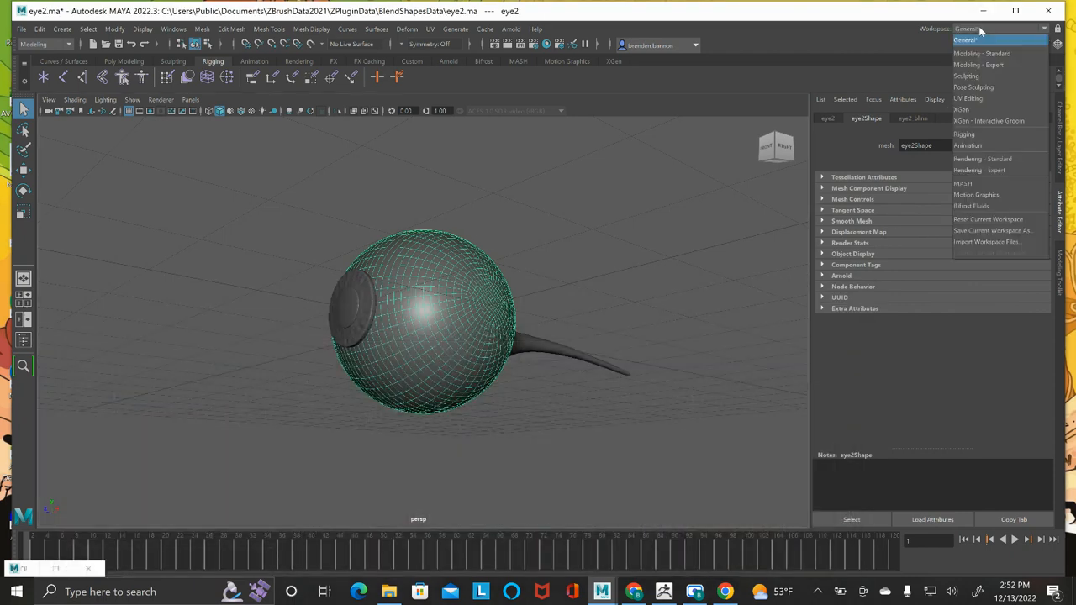
pyautogui.click(983, 96)
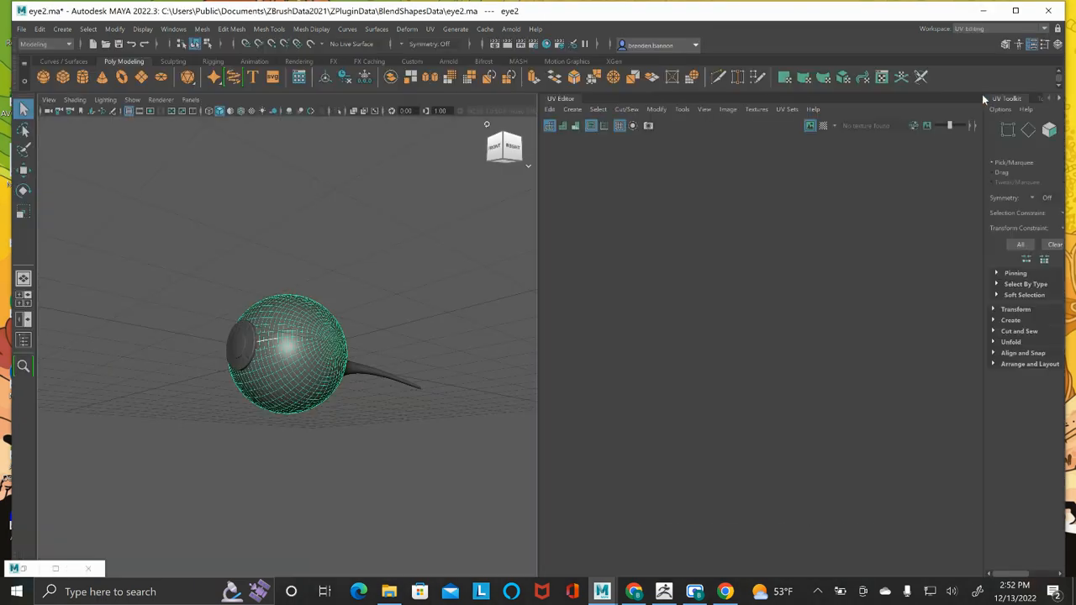
pyautogui.click(546, 46)
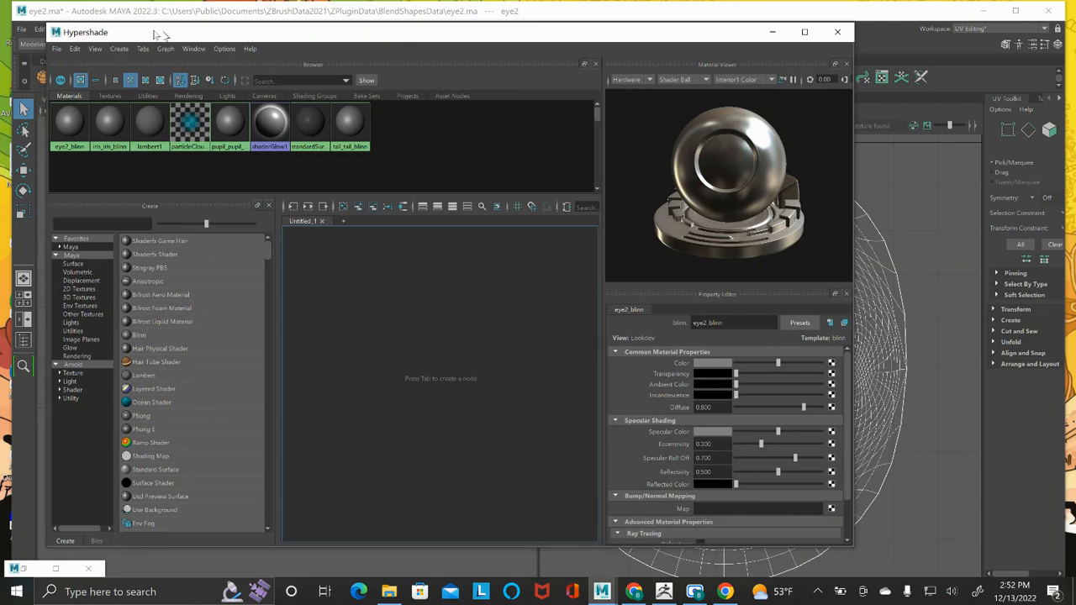
pyautogui.moveTo(154, 35); pyautogui.dragTo(656, 104)
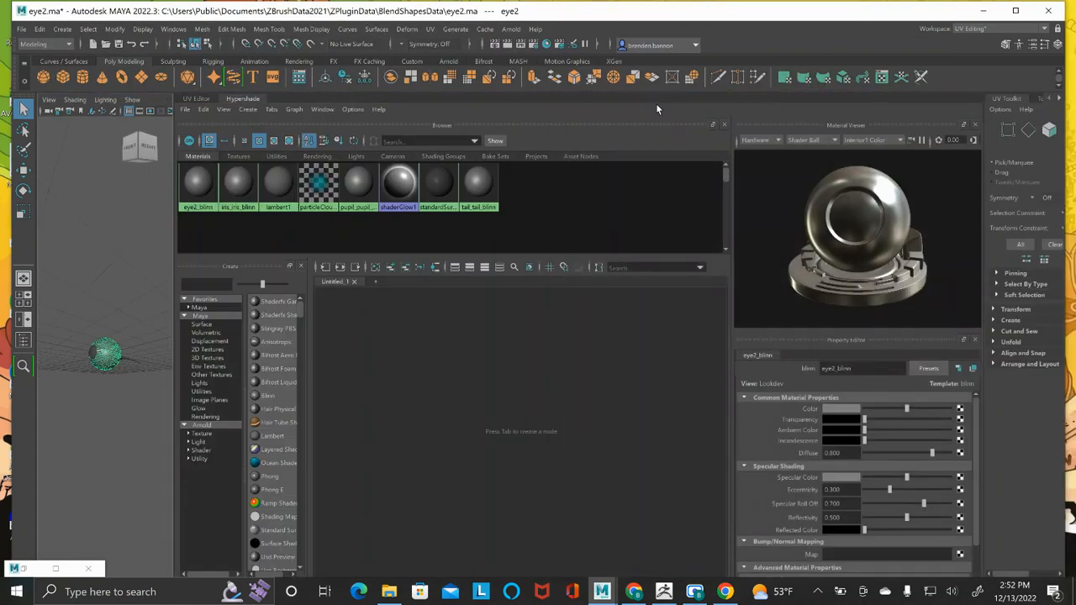
pyautogui.moveTo(175, 352); pyautogui.dragTo(461, 350)
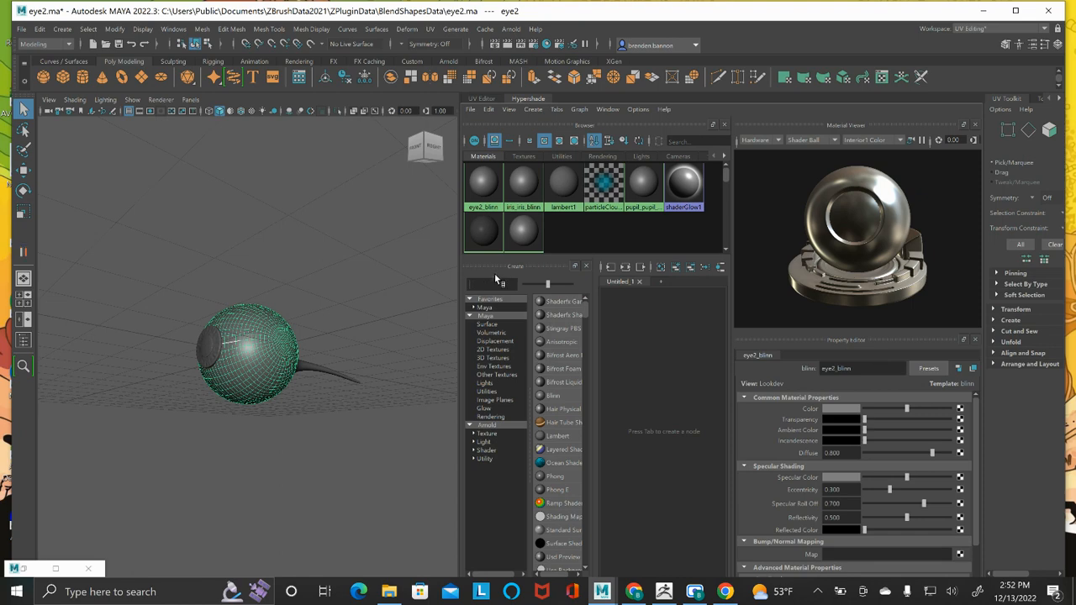
# Step: Find the Arnold standard materials with "aistan", create an aiStandardSurface material, and widen the Hypershade to show its node network
pyautogui.click(487, 285)
pyautogui.write('aistan')
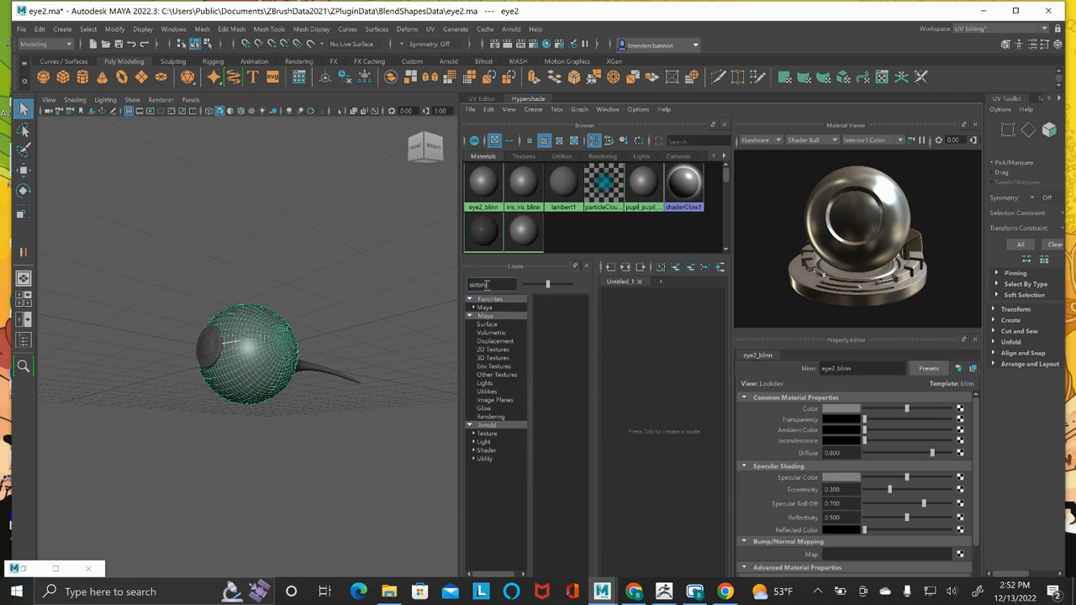
pyautogui.write('s')
pyautogui.press('BackSpace')
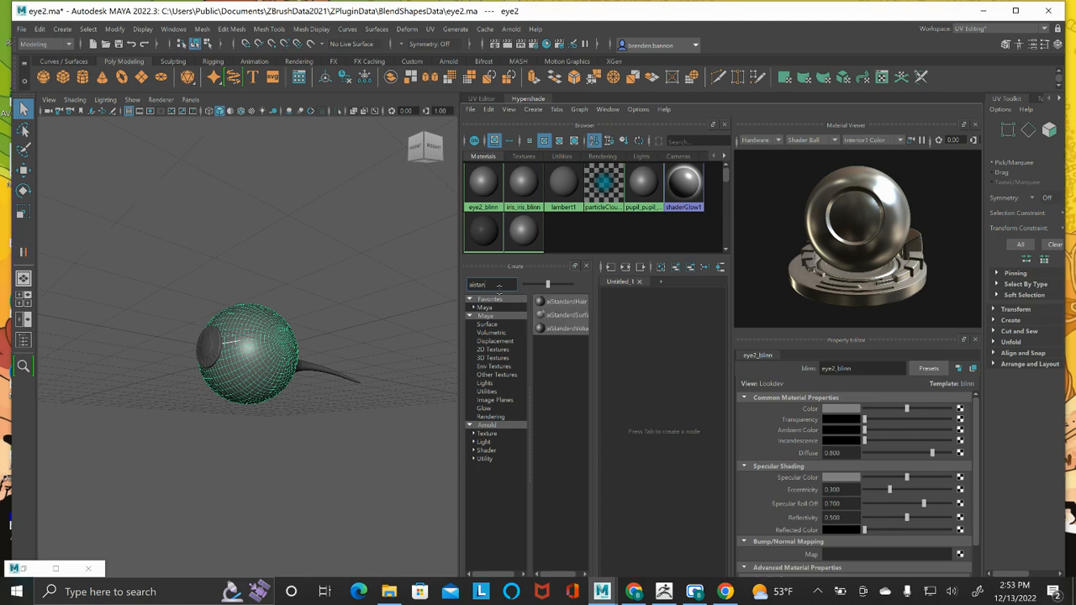
pyautogui.click(555, 316)
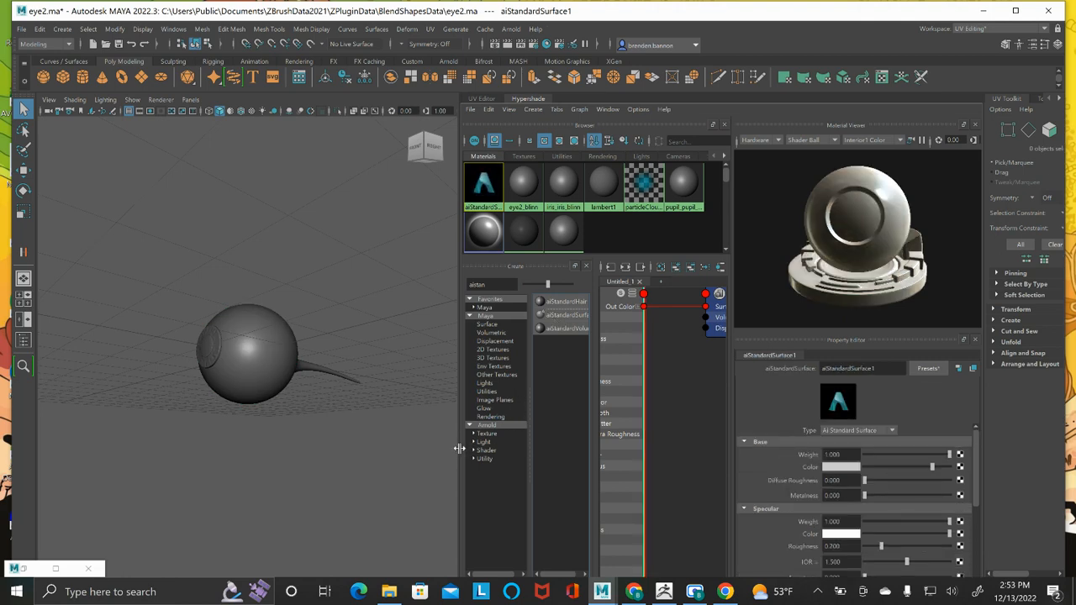
pyautogui.moveTo(457, 446); pyautogui.dragTo(314, 449)
pyautogui.scroll(-3, 537, 403)
pyautogui.scroll(2, 537, 403)
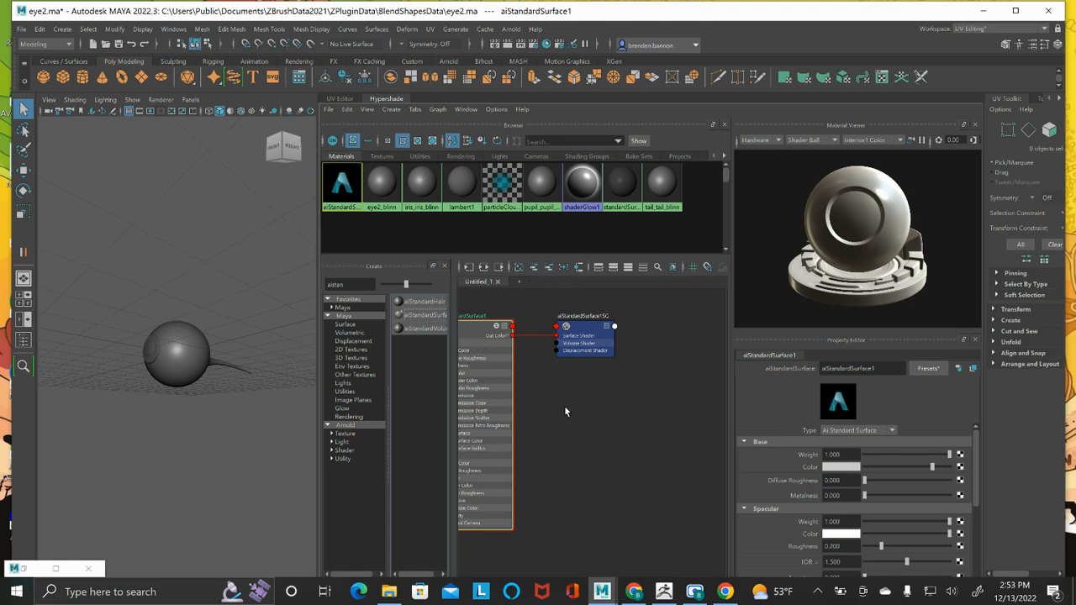
# Step: Examine the inputs of the aiStandardSurface1 node and the texture nodes available for its base color
pyautogui.keyDown('alt'); pyautogui.moveTo(550, 402); pyautogui.dragTo(659, 425, button='middle'); pyautogui.keyUp('alt')
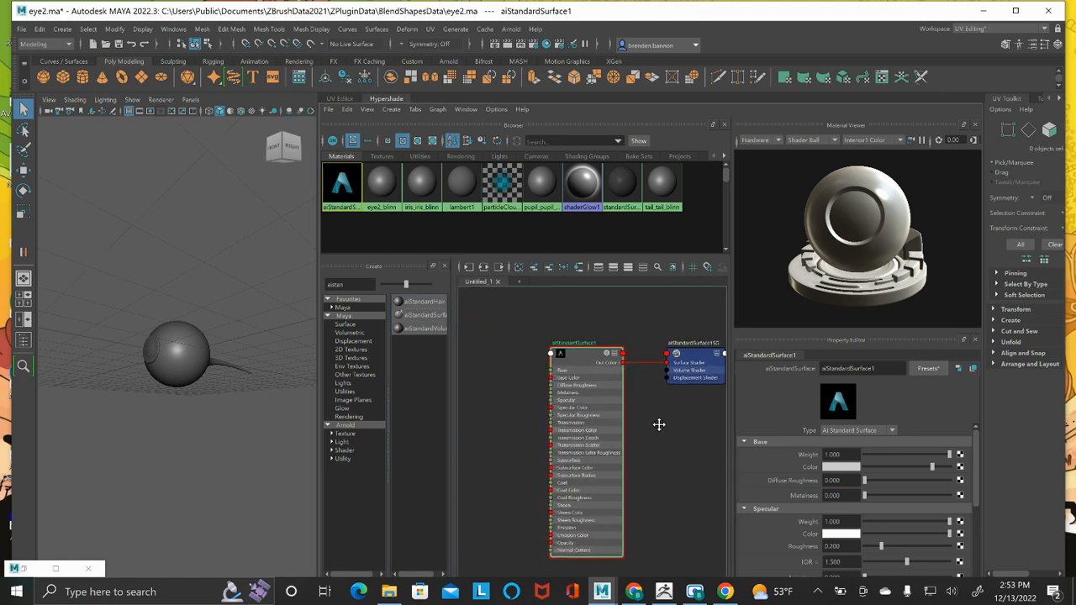
pyautogui.scroll(4, 588, 371)
pyautogui.keyDown('alt'); pyautogui.moveTo(557, 360); pyautogui.dragTo(568, 322, button='middle'); pyautogui.keyUp('alt')
pyautogui.scroll(-2, 563, 345)
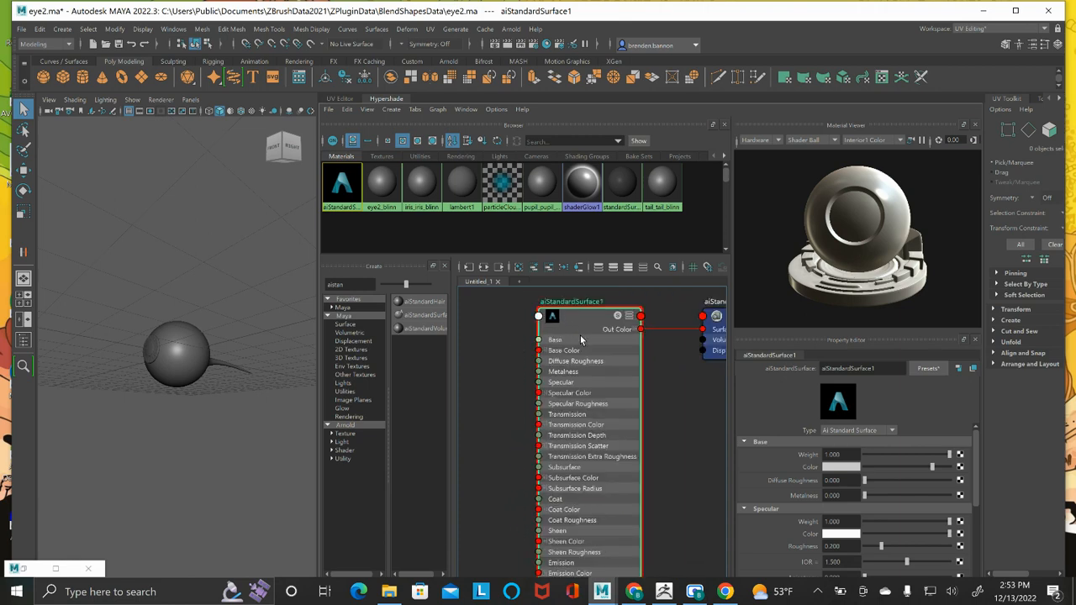
pyautogui.click(960, 468)
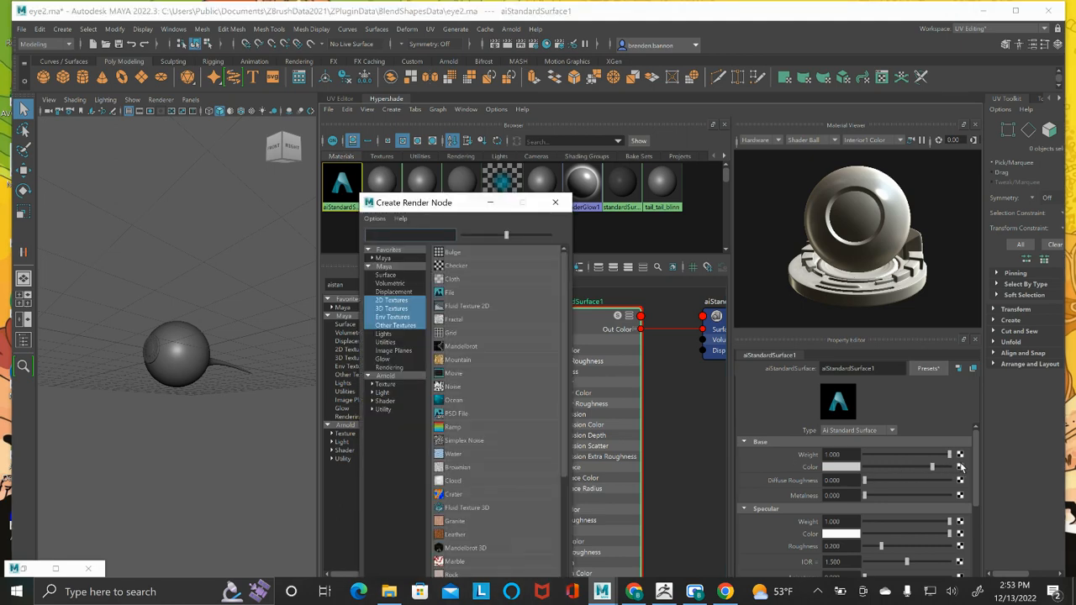
pyautogui.click(555, 202)
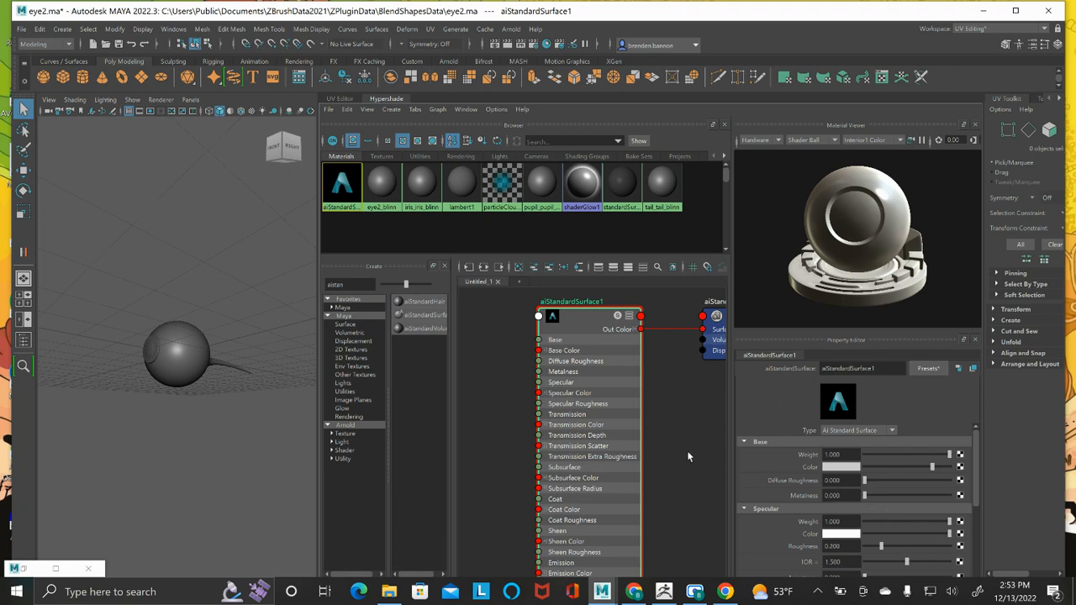
# Step: Connect a File texture to the displacement material of the aiStandardSurface1SG shading group
pyautogui.scroll(-2, 688, 456)
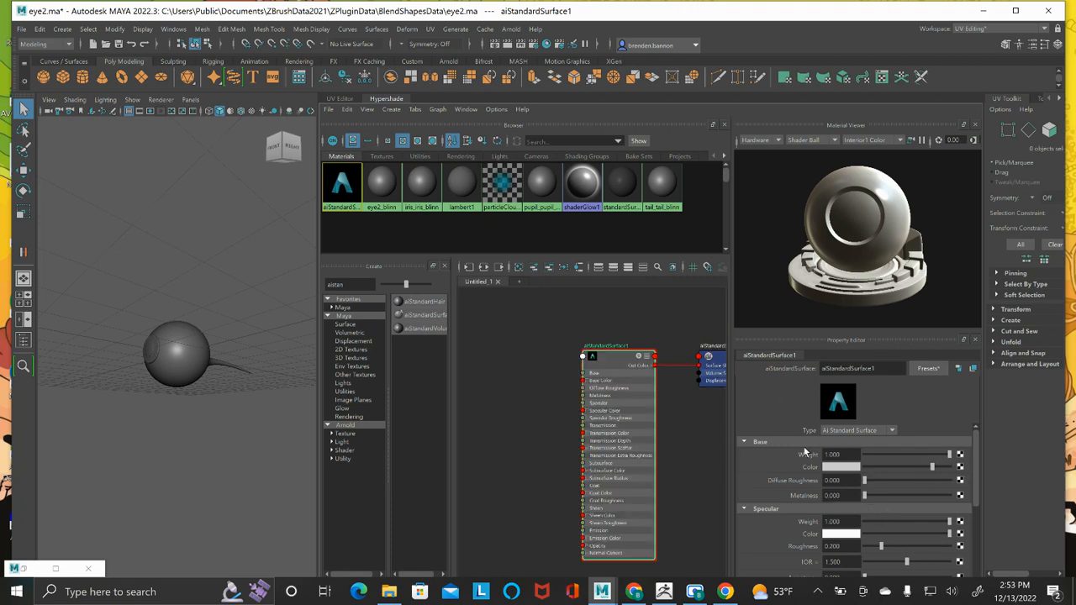
pyautogui.keyDown('alt'); pyautogui.moveTo(699, 432); pyautogui.dragTo(618, 417, button='middle'); pyautogui.keyUp('alt')
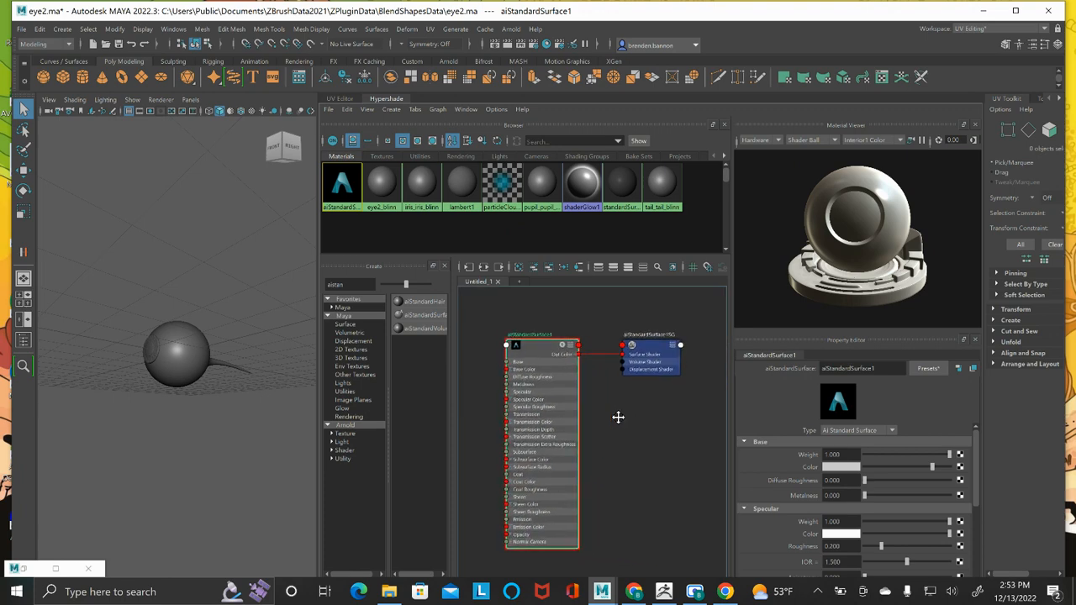
pyautogui.click(639, 349)
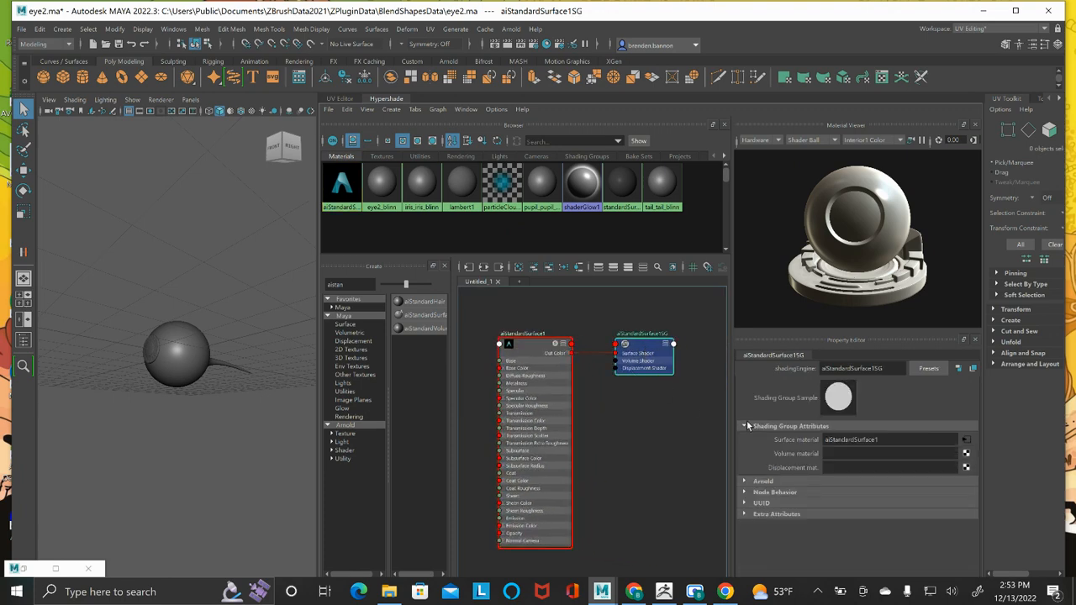
pyautogui.click(967, 470)
pyautogui.click(456, 290)
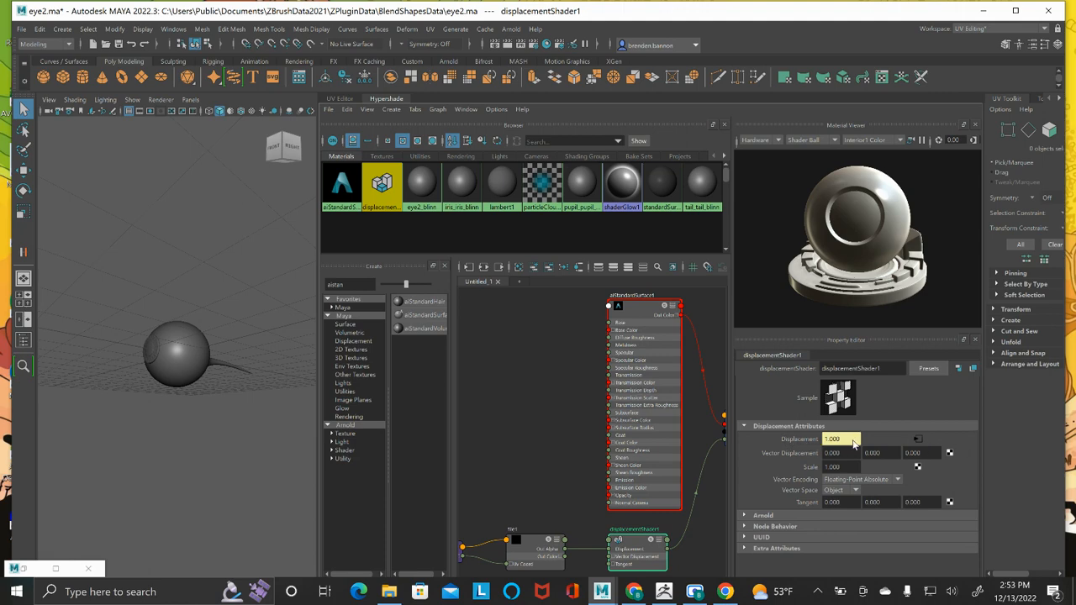
# Step: Browse for the displacement file texture's image in the Documents folder's school\art 185 285\student work subfolder
pyautogui.click(919, 439)
pyautogui.click(961, 447)
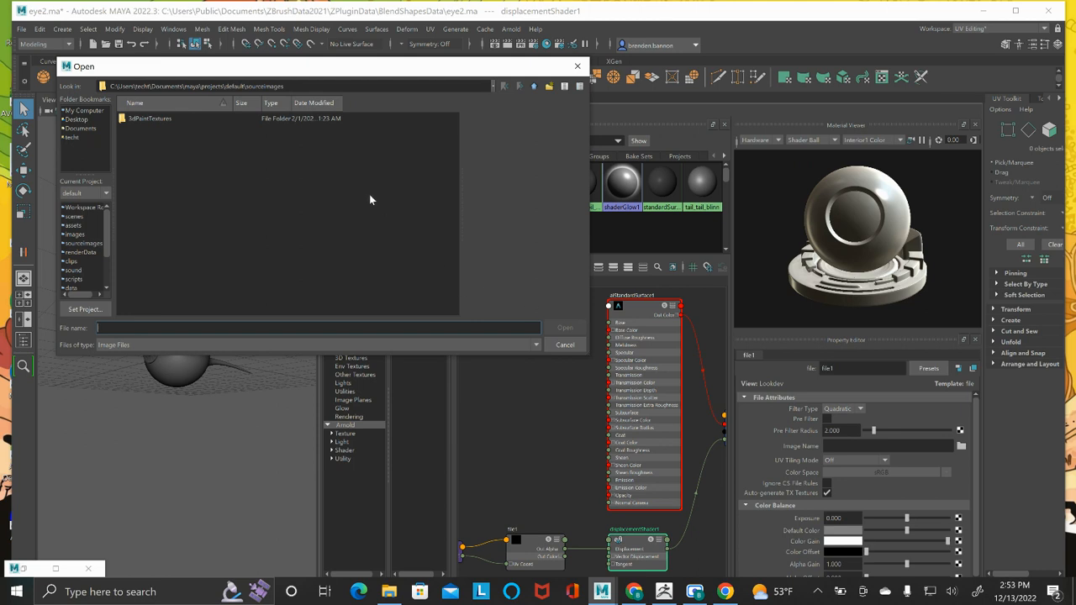
pyautogui.click(532, 87)
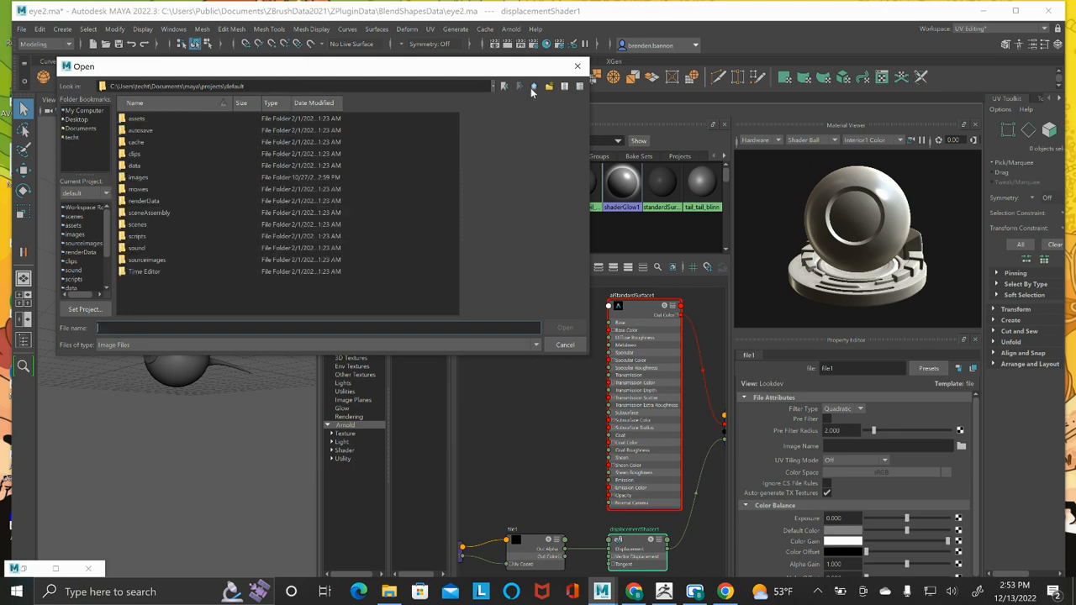
pyautogui.click(532, 87)
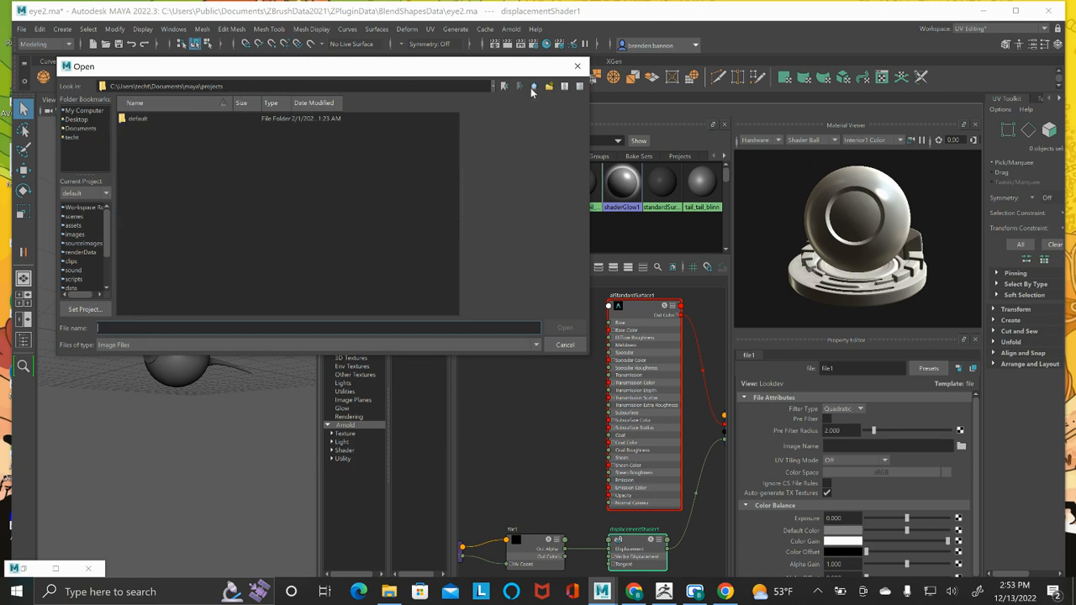
pyautogui.click(532, 88)
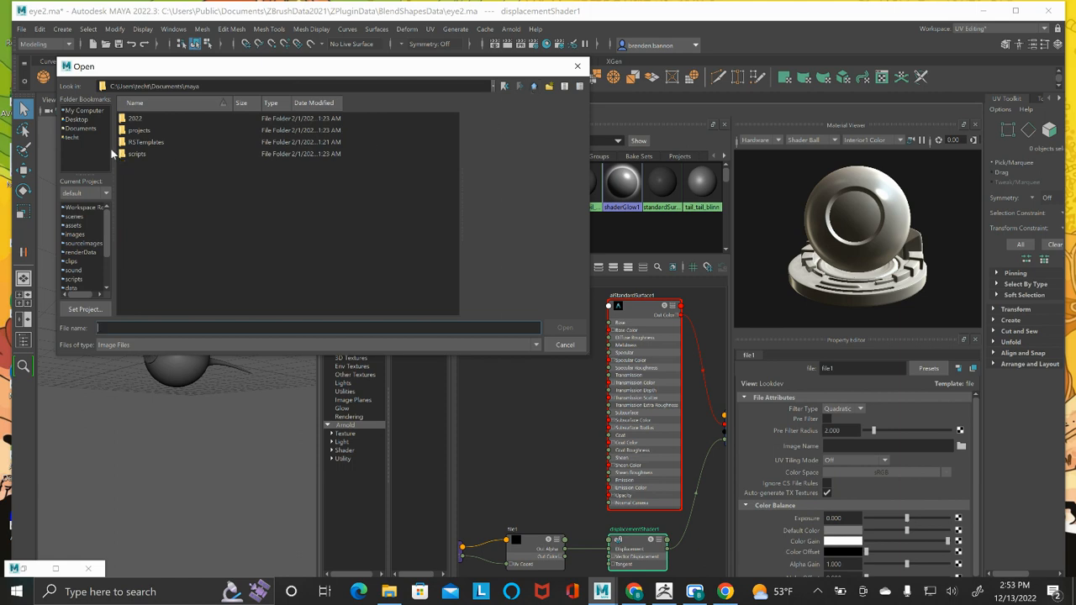
pyautogui.click(82, 129)
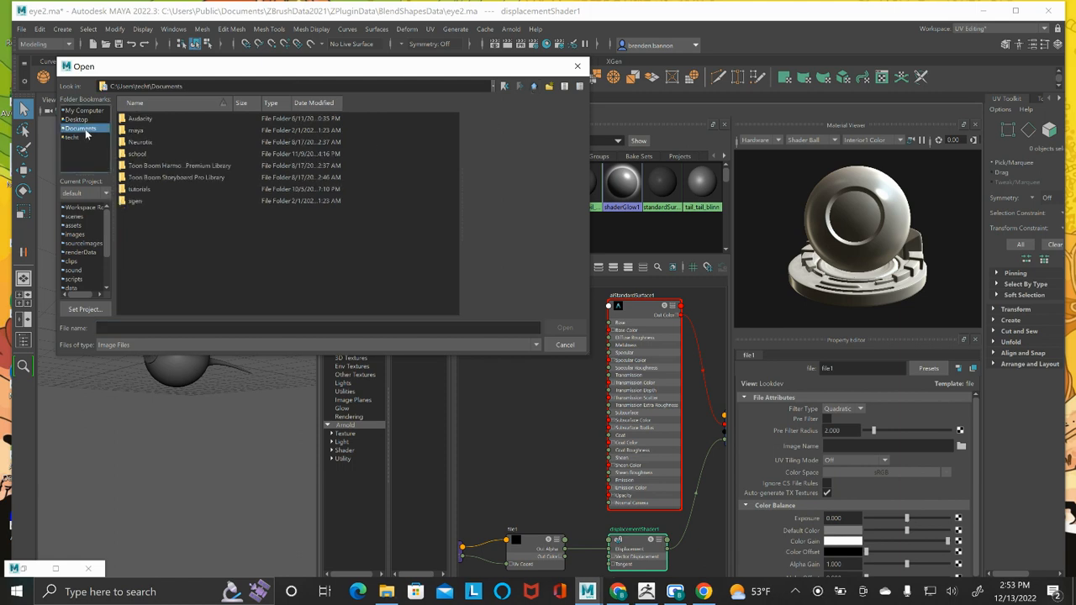
pyautogui.doubleClick(156, 156)
pyautogui.doubleClick(164, 130)
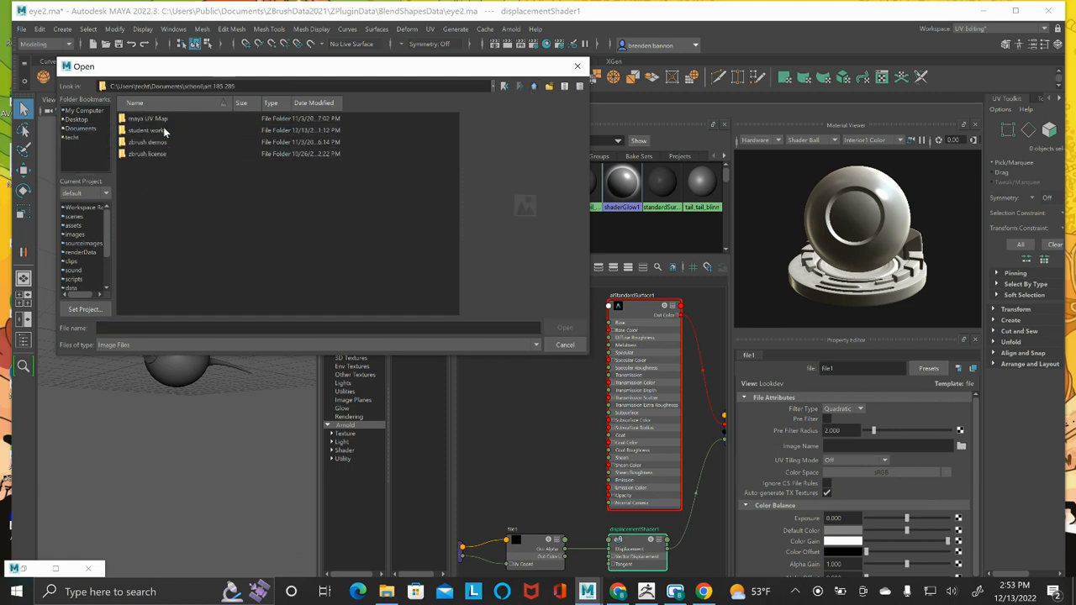
pyautogui.click(164, 130)
pyautogui.doubleClick(163, 130)
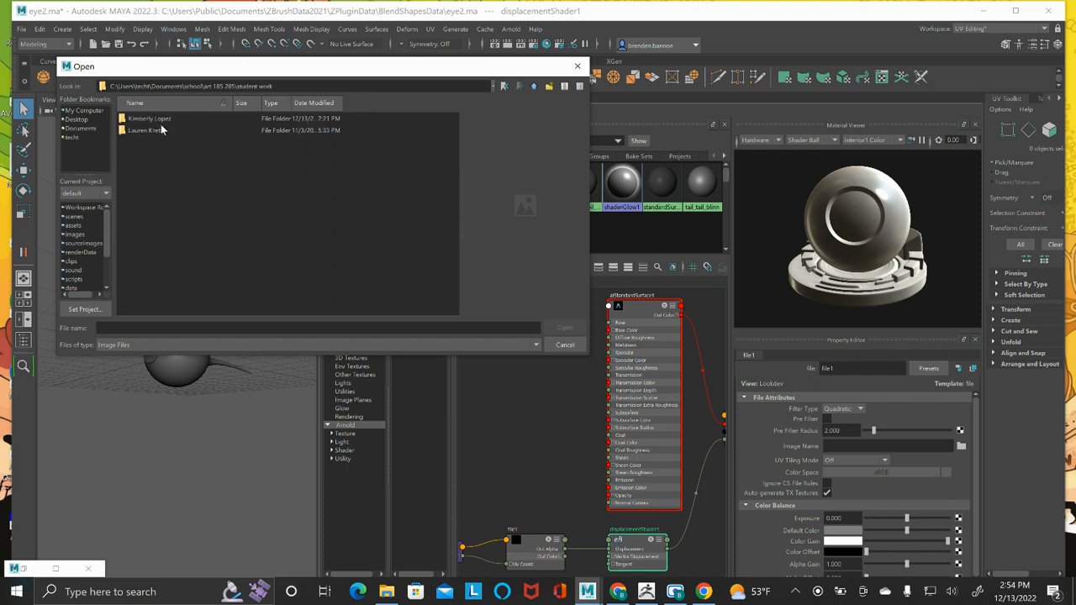
# Step: Load eye2-DM_u0_v0.exr from the student's eye folder as the file texture's image
pyautogui.doubleClick(162, 118)
pyautogui.doubleClick(163, 122)
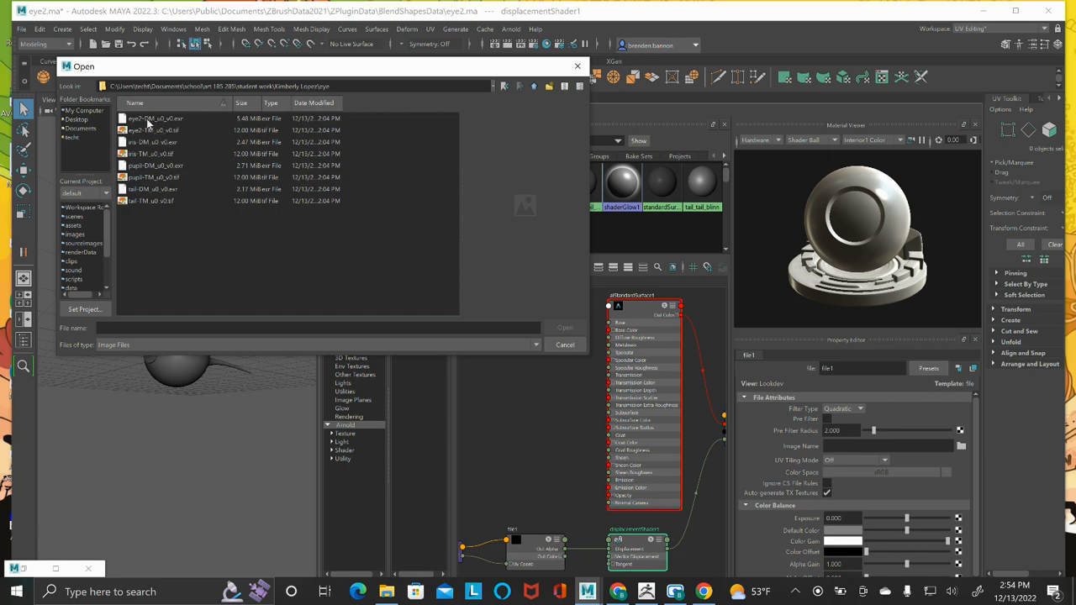
pyautogui.click(145, 121)
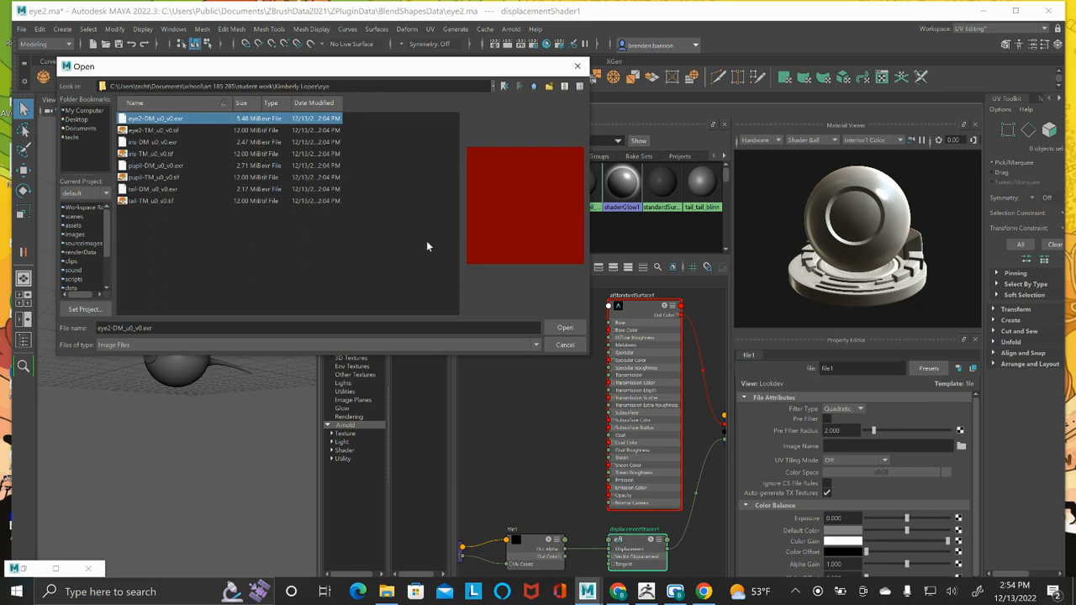
pyautogui.click(560, 327)
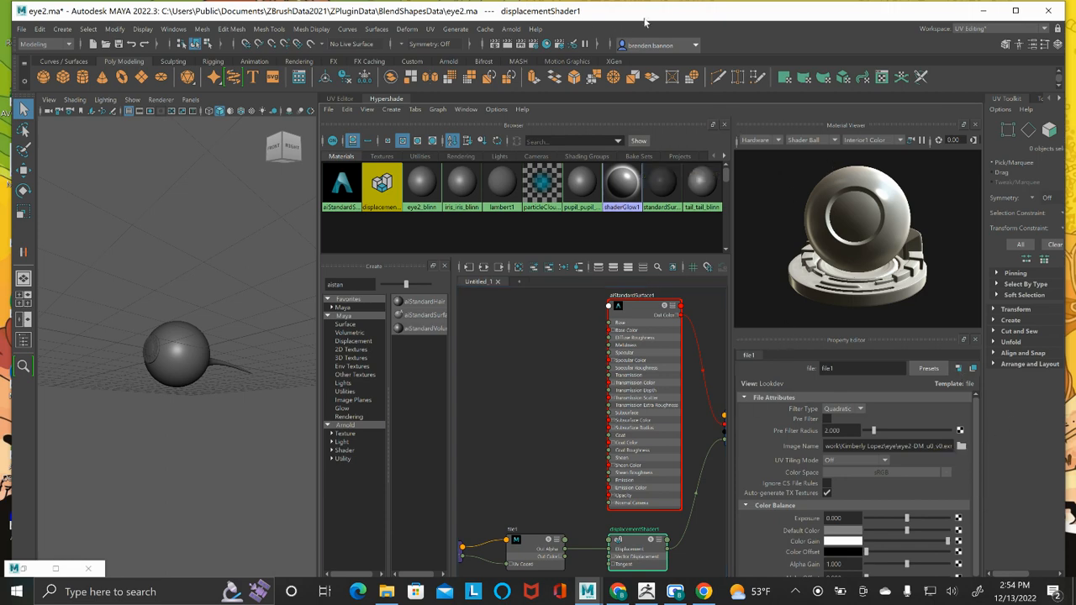
# Step: Maximize the window and examine the attributes of the file1, displacementShader1 and aiStandardSurface1 nodes
pyautogui.moveTo(646, 10); pyautogui.dragTo(633, 11)
pyautogui.click(1001, 11)
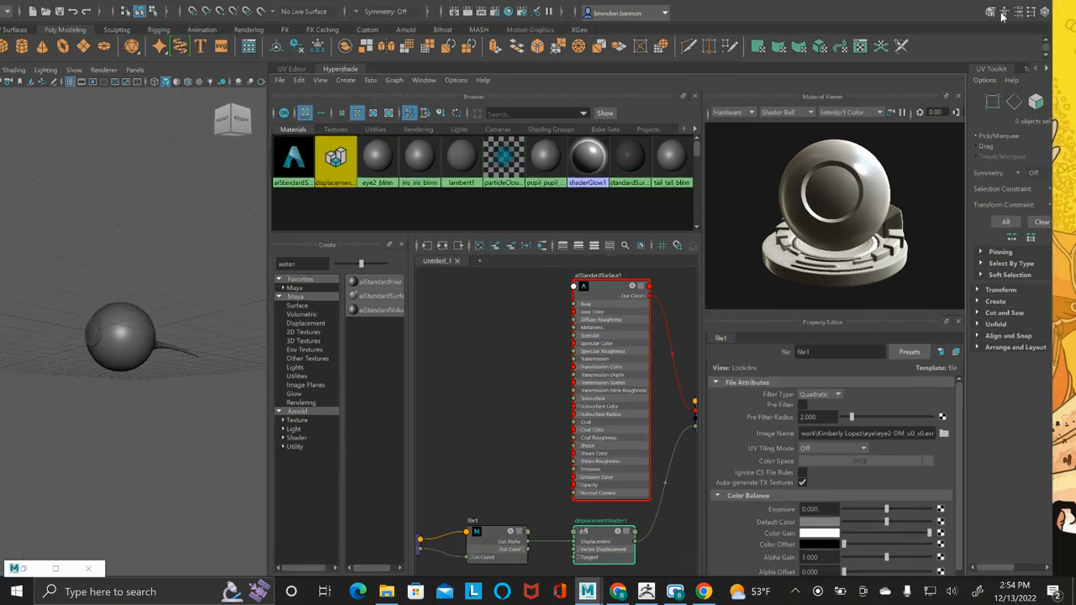
pyautogui.scroll(-1, 992, 444)
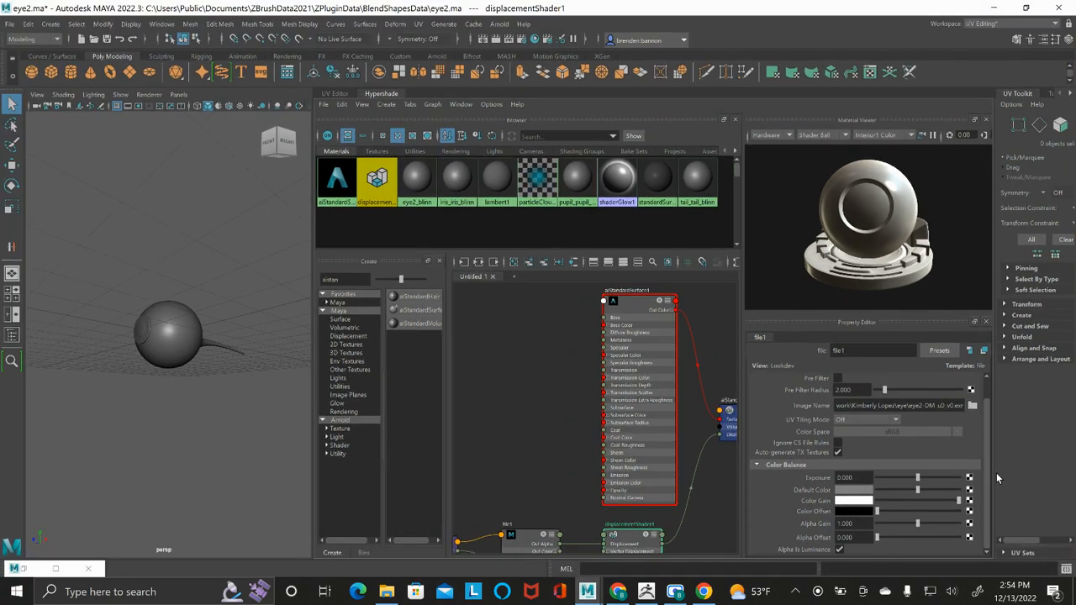
pyautogui.scroll(1, 998, 436)
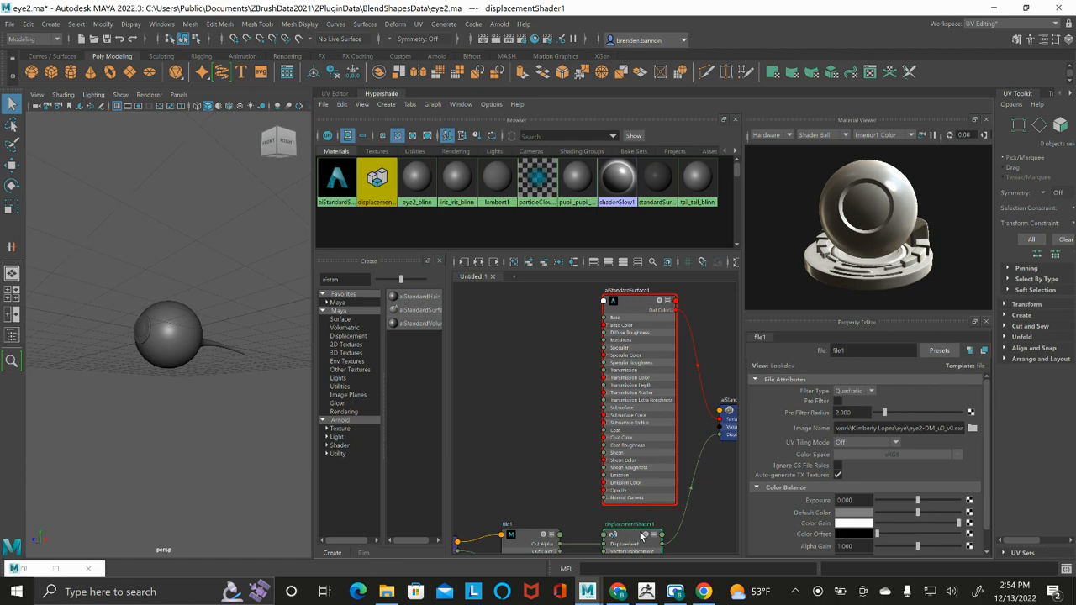
pyautogui.click(527, 541)
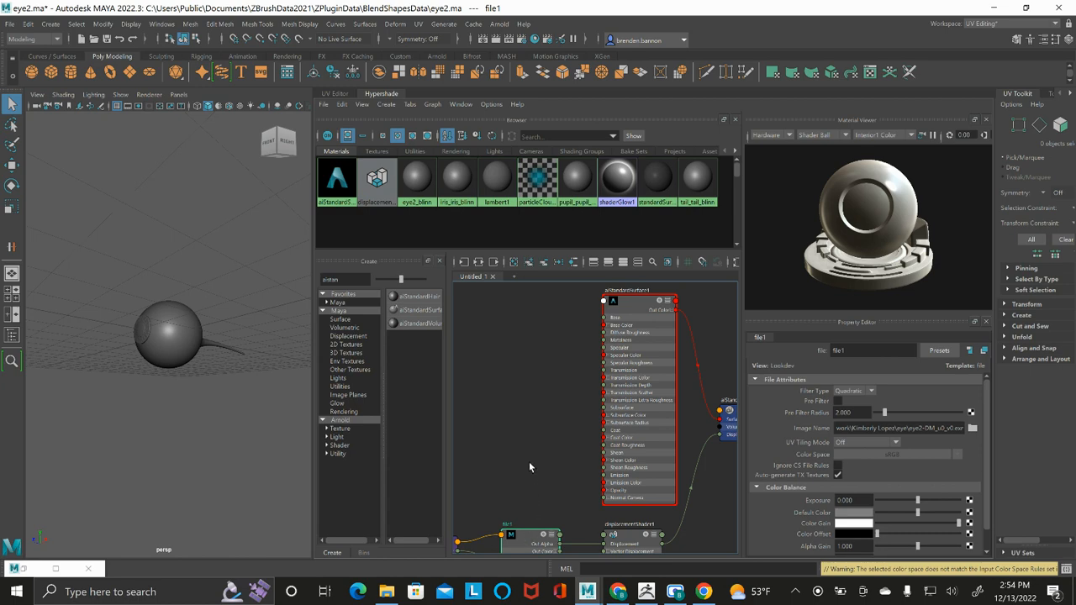
pyautogui.click(625, 533)
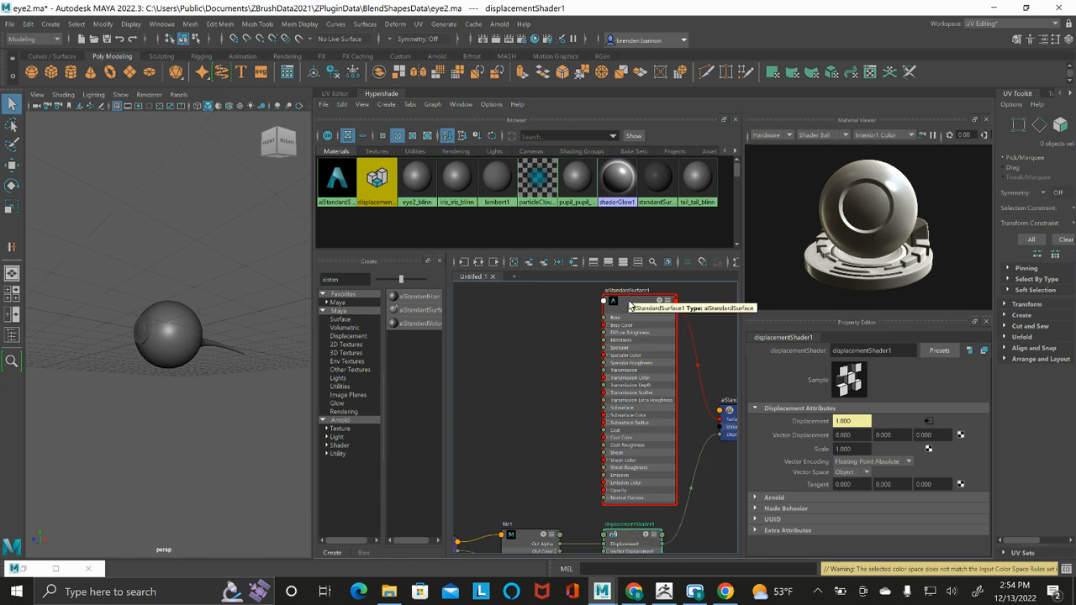
pyautogui.click(630, 306)
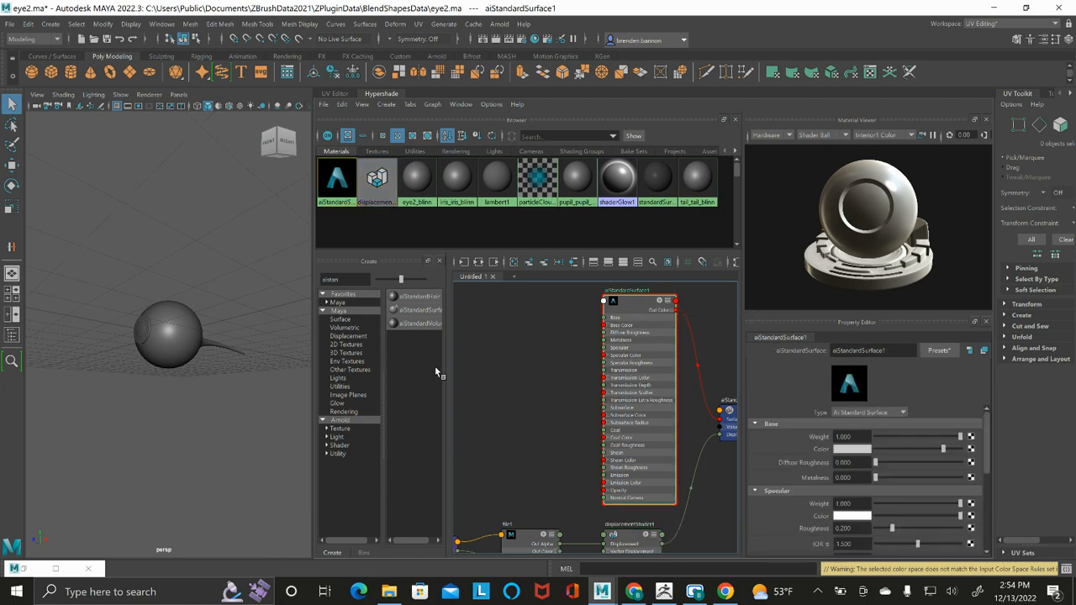
pyautogui.moveTo(985, 436); pyautogui.dragTo(990, 508)
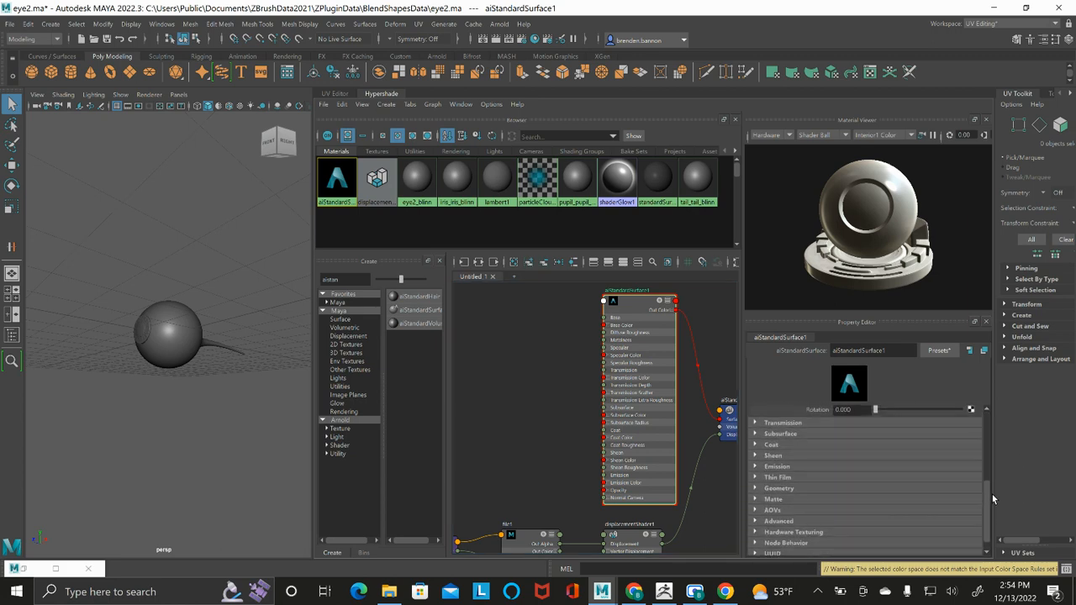
# Step: Set the Arnold Scalar Zero Value of displacementShader1 to 0.5
pyautogui.click(634, 537)
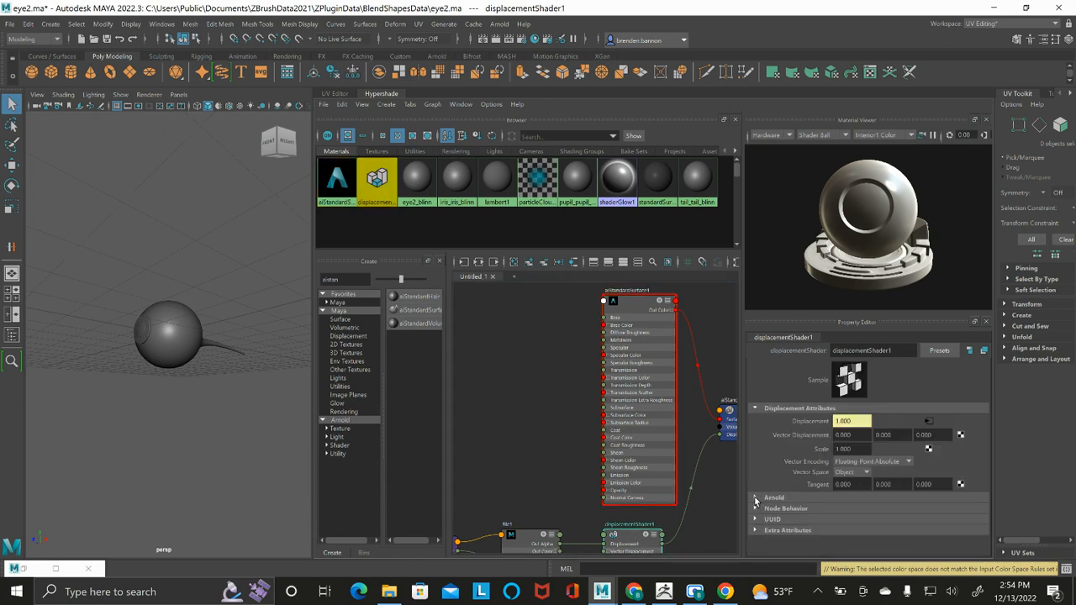
pyautogui.click(756, 498)
pyautogui.moveTo(987, 443); pyautogui.dragTo(989, 480)
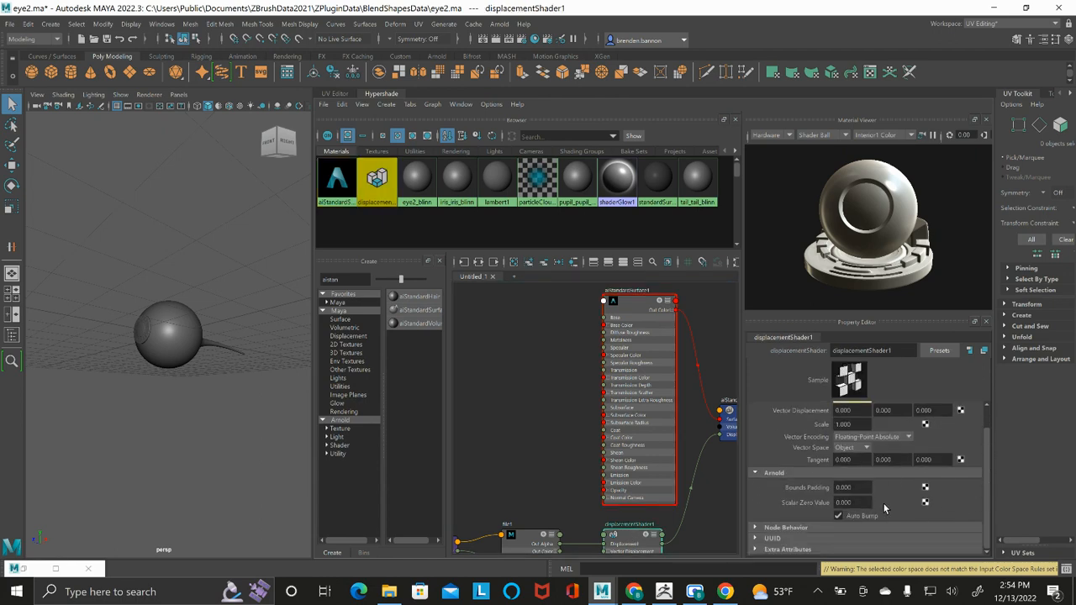
pyautogui.moveTo(860, 504); pyautogui.dragTo(823, 507)
pyautogui.write('.')
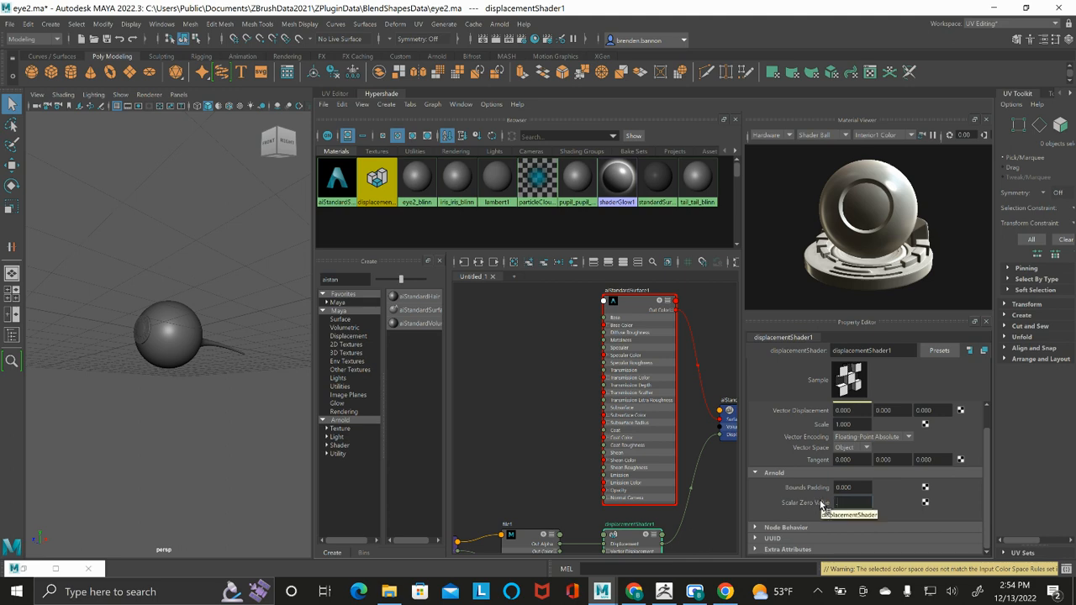
pyautogui.write('5')
pyautogui.press('Return')
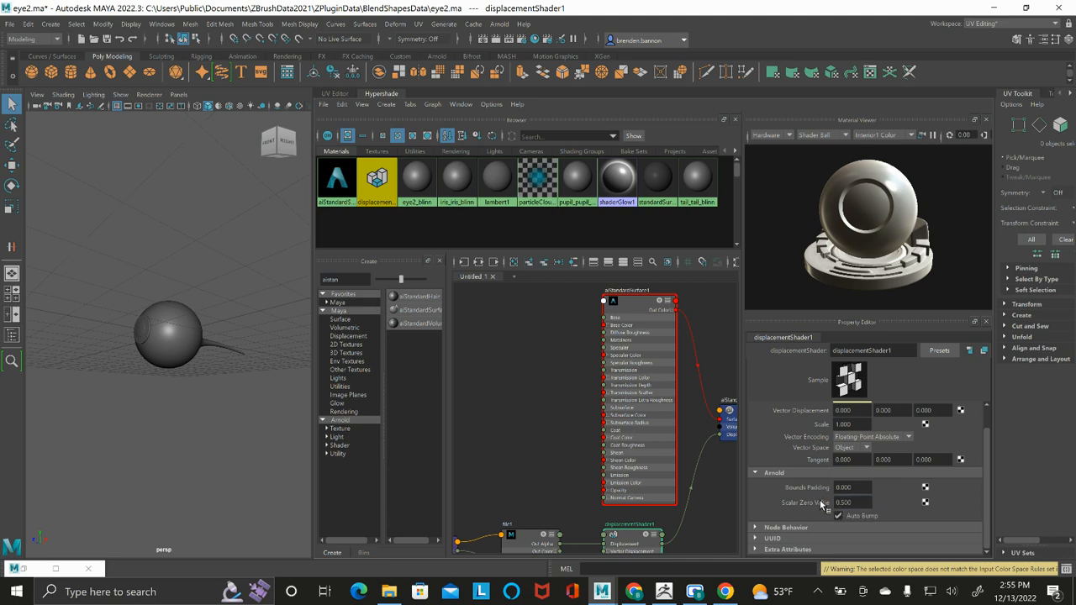
# Step: Review the file and color balance attributes of the file1 texture node
pyautogui.click(523, 542)
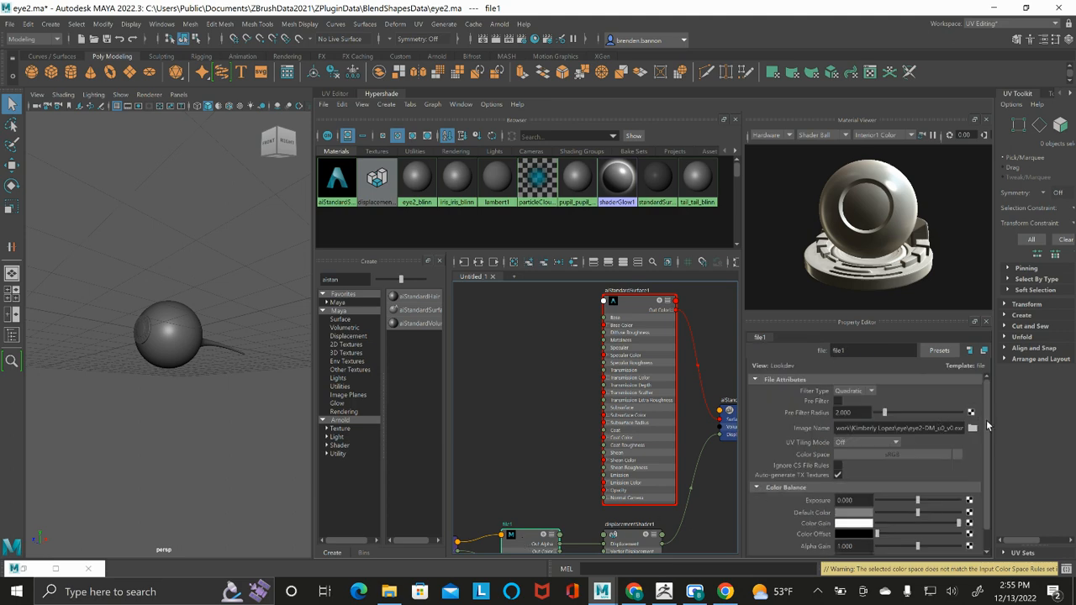
pyautogui.moveTo(987, 419); pyautogui.dragTo(985, 488)
pyautogui.click(538, 462)
# Step: Select the eye2 mesh and show its shape node in the Attribute Editor
pyautogui.click(185, 336)
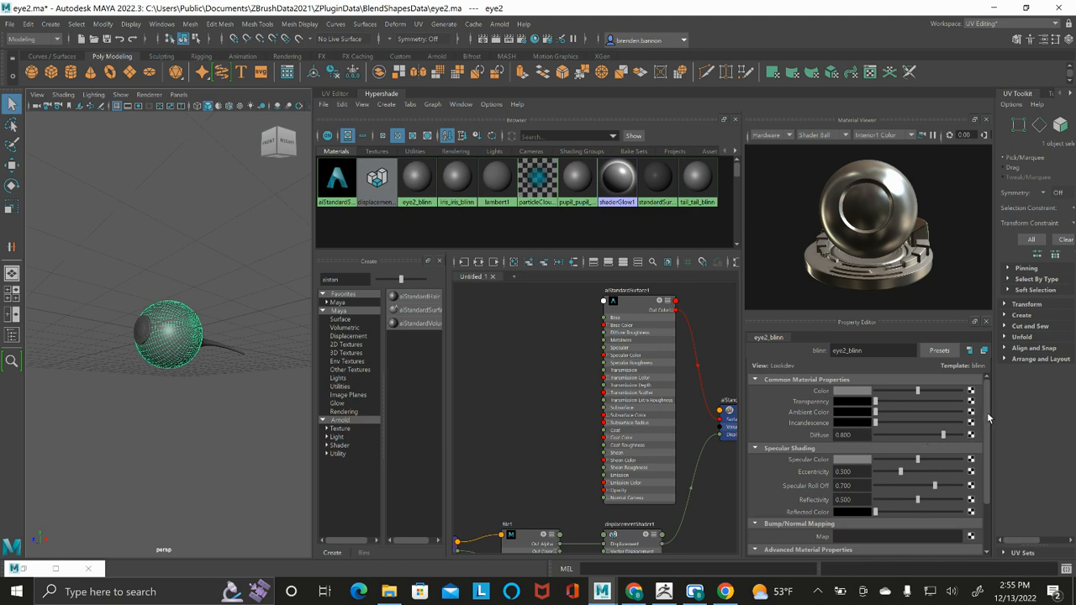
pyautogui.moveTo(987, 417); pyautogui.dragTo(984, 476)
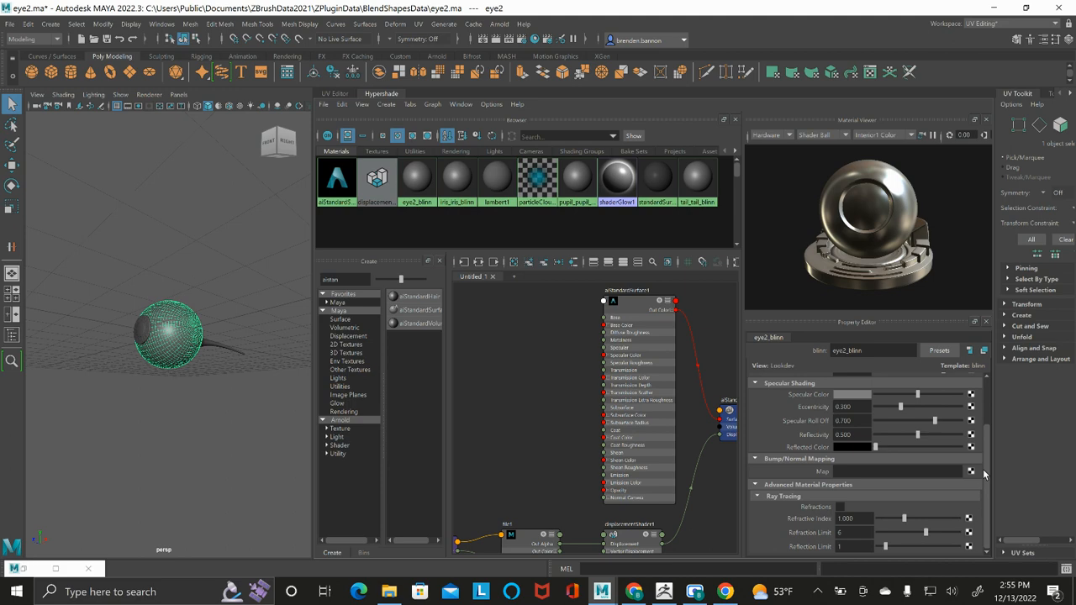
pyautogui.moveTo(984, 476)
pyautogui.mouseDown()
pyautogui.moveTo(980, 412)
pyautogui.moveTo(980, 490)
pyautogui.mouseUp()
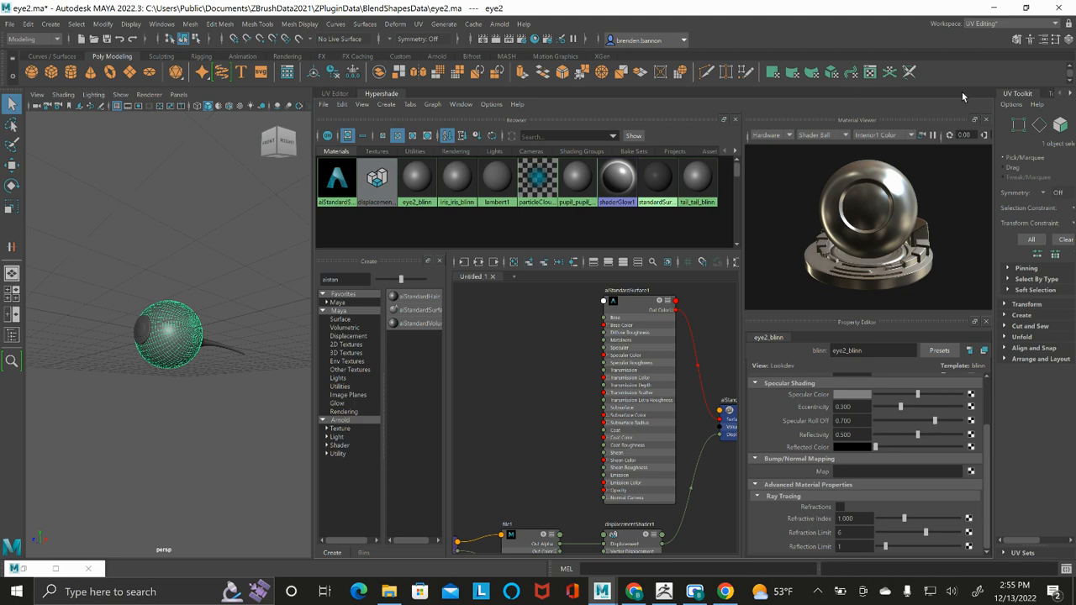
pyautogui.click(1018, 42)
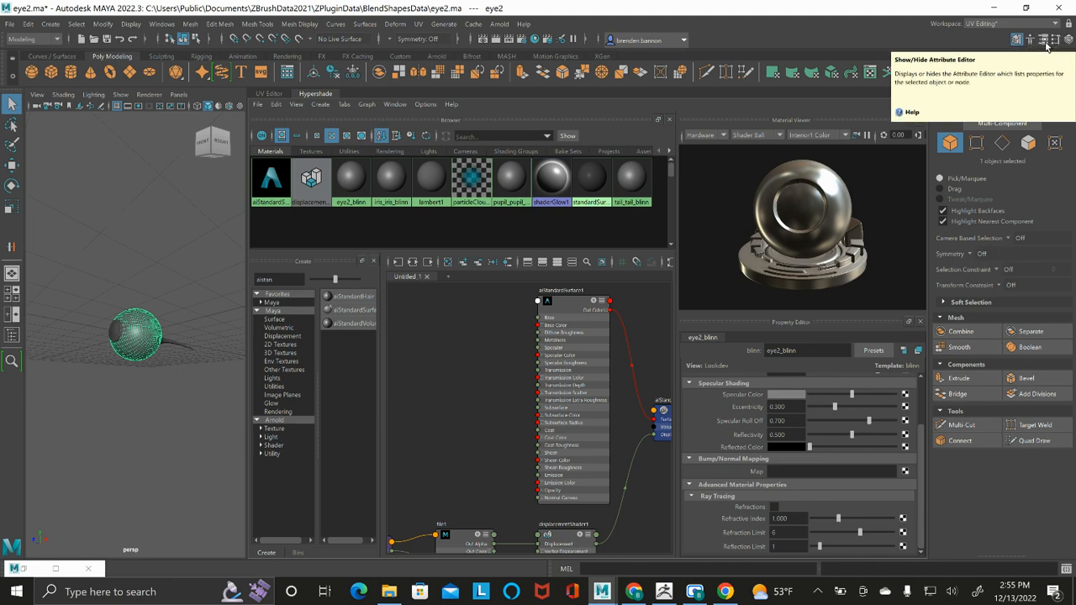
pyautogui.click(1046, 42)
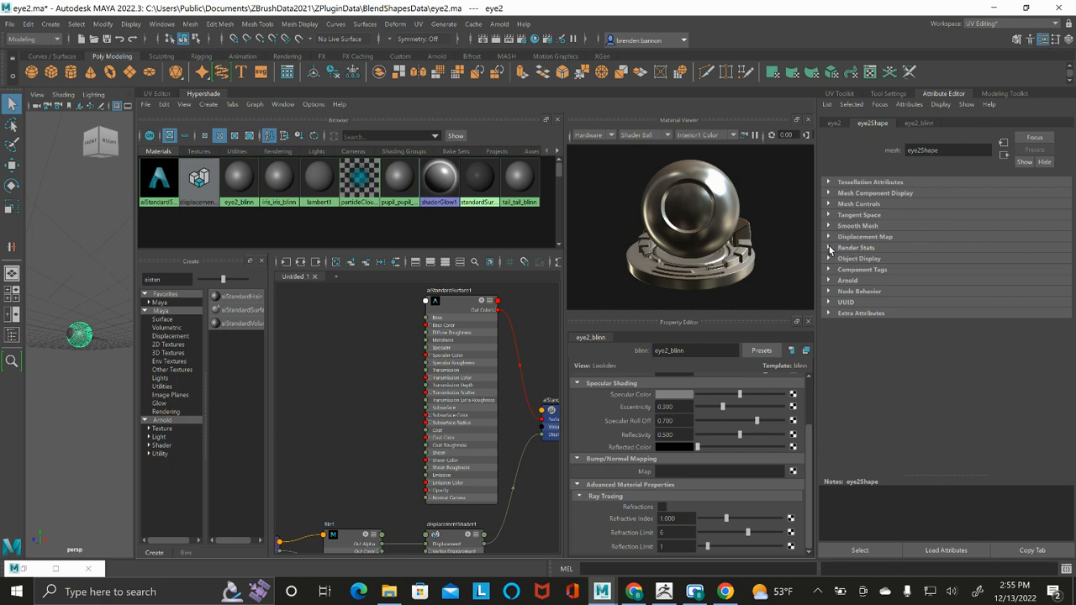
# Step: Check the Render Stats and Object Display settings of eye2Shape
pyautogui.click(829, 249)
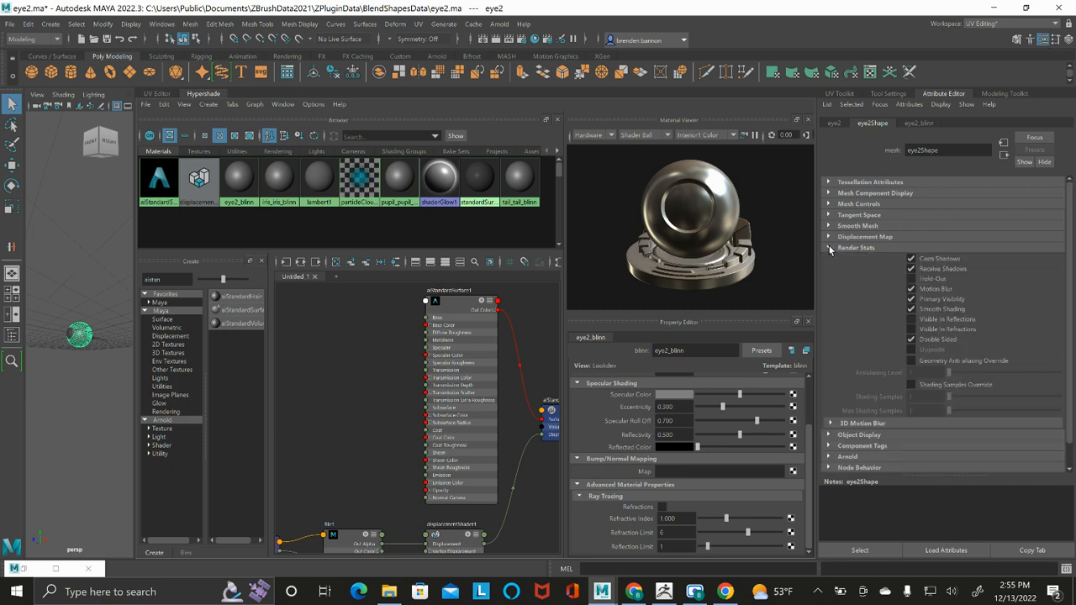
pyautogui.click(829, 248)
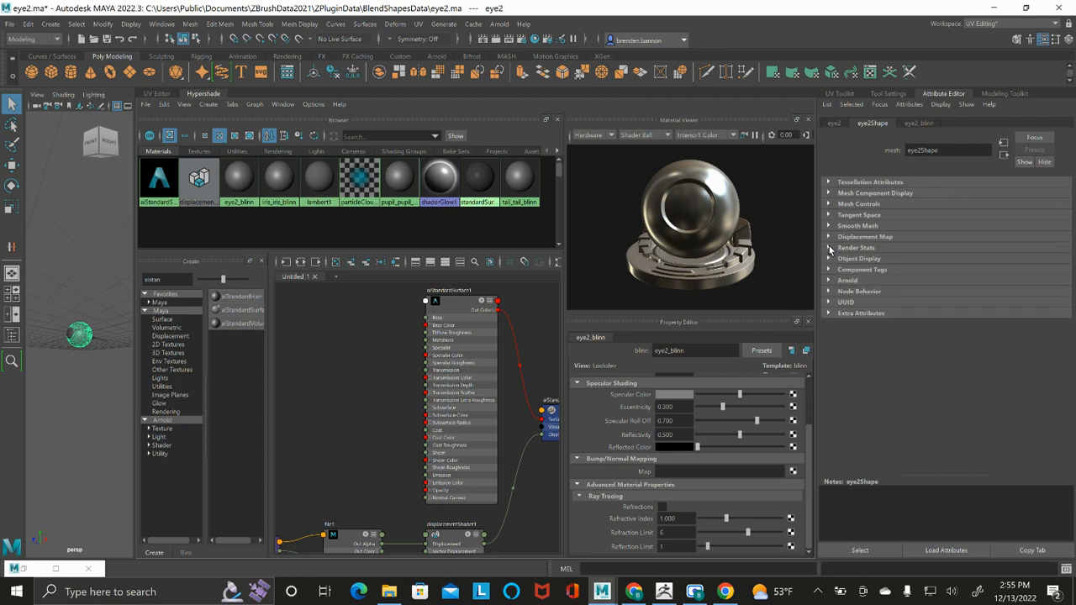
pyautogui.click(829, 259)
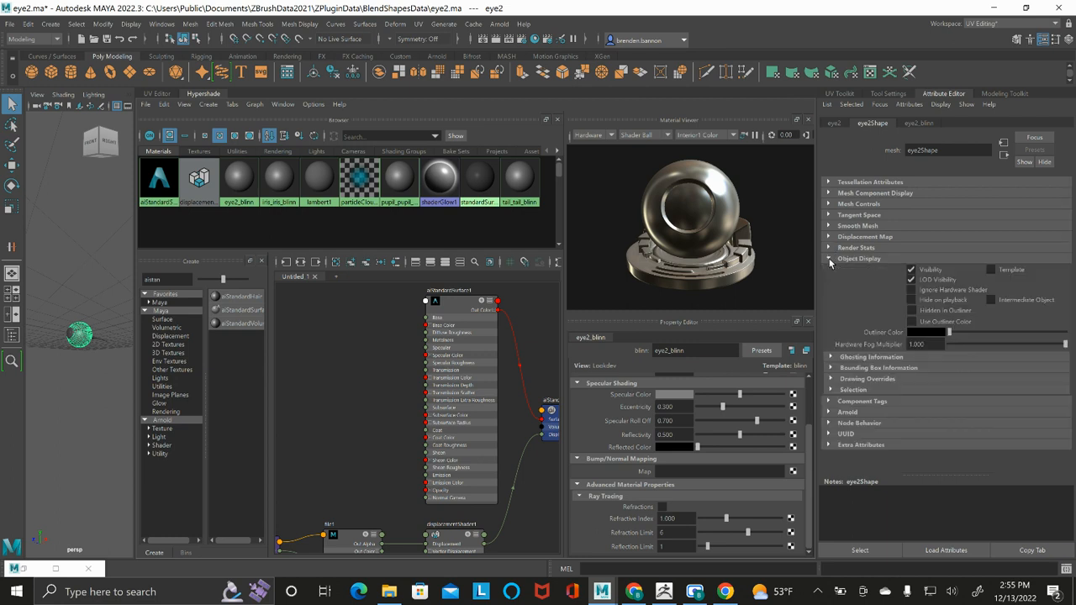
pyautogui.click(829, 259)
pyautogui.click(829, 259)
pyautogui.click(830, 260)
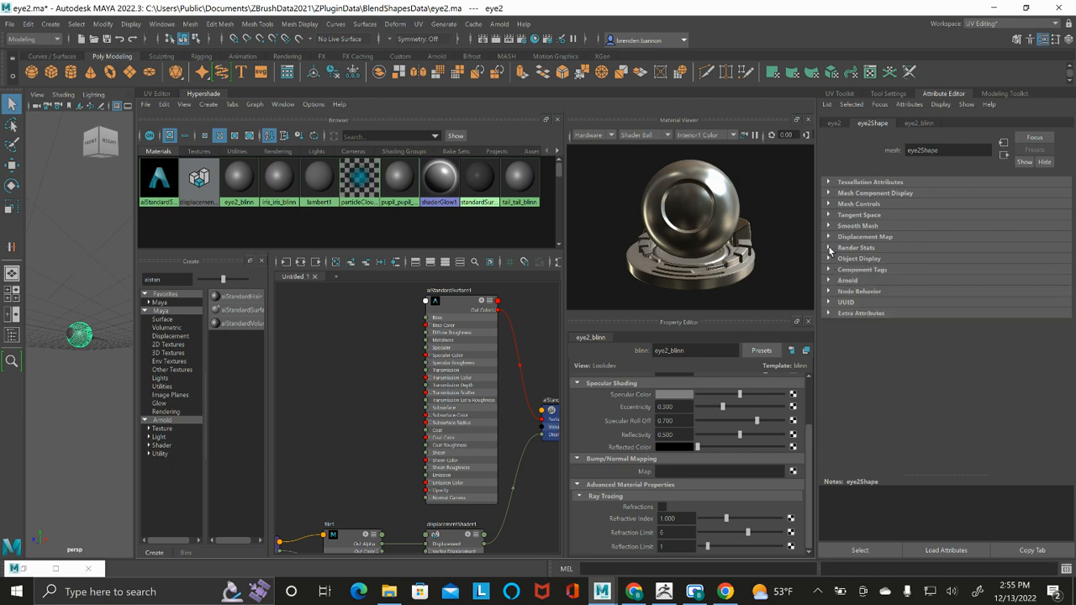
# Step: Set the Arnold subdivision type of eye2Shape to catclark
pyautogui.click(829, 249)
pyautogui.scroll(-1, 862, 349)
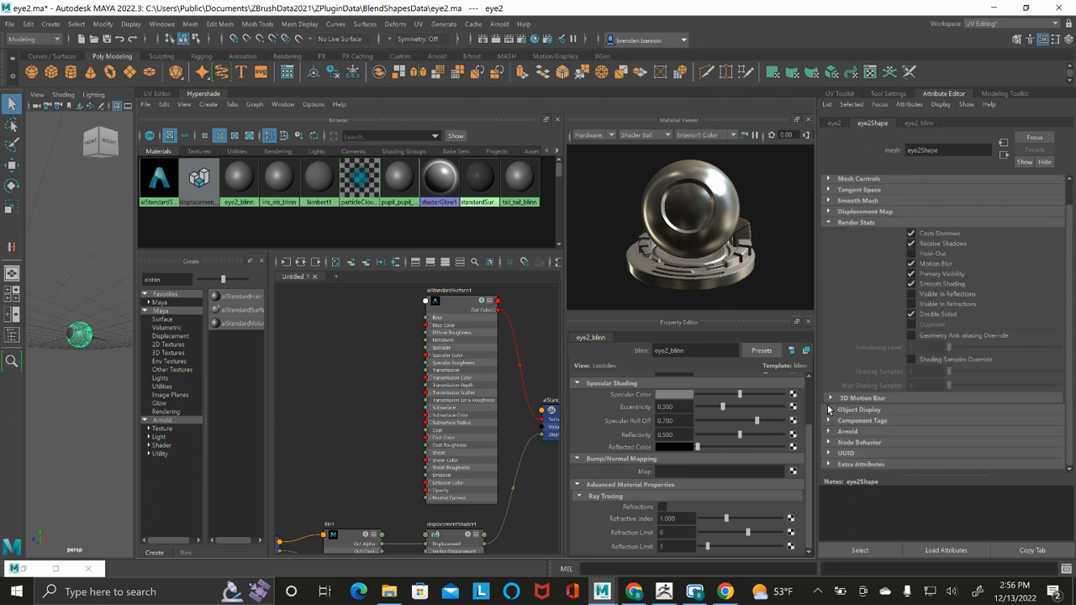
pyautogui.click(829, 433)
pyautogui.scroll(-5, 853, 405)
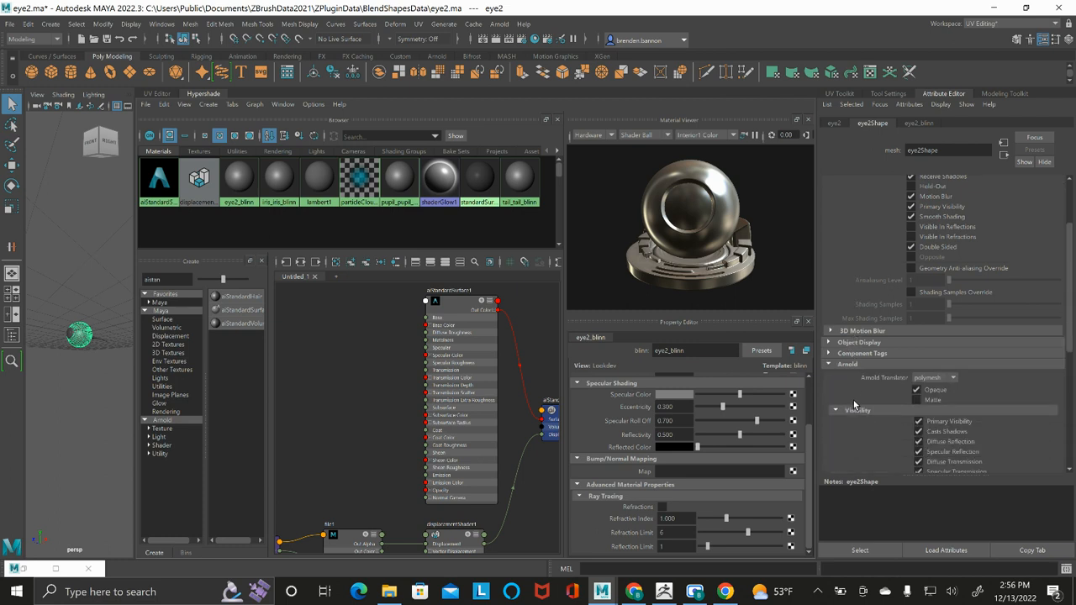
pyautogui.scroll(-7, 854, 400)
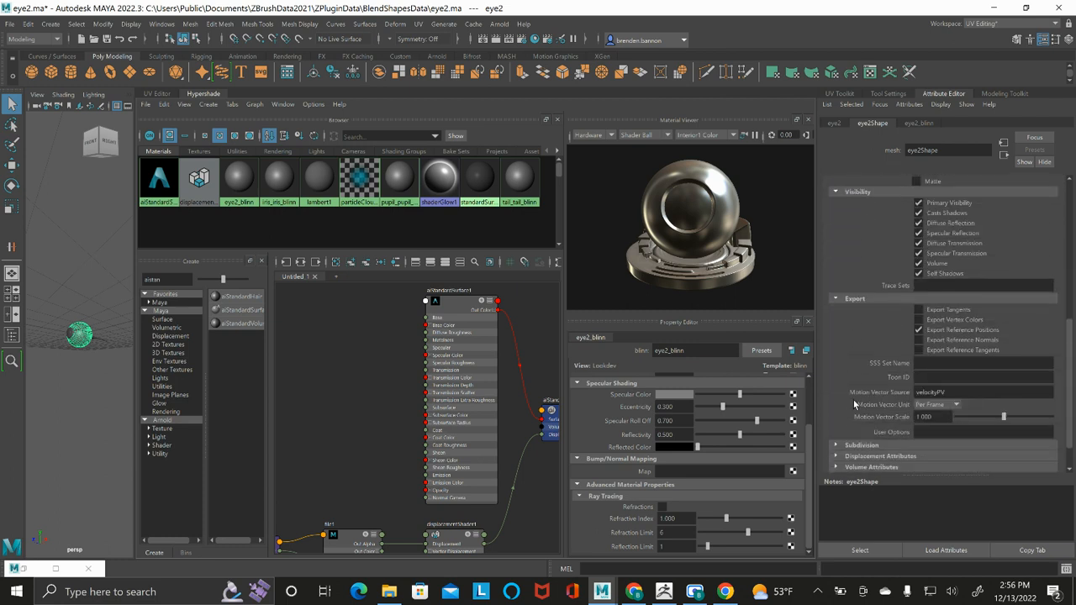
pyautogui.click(836, 406)
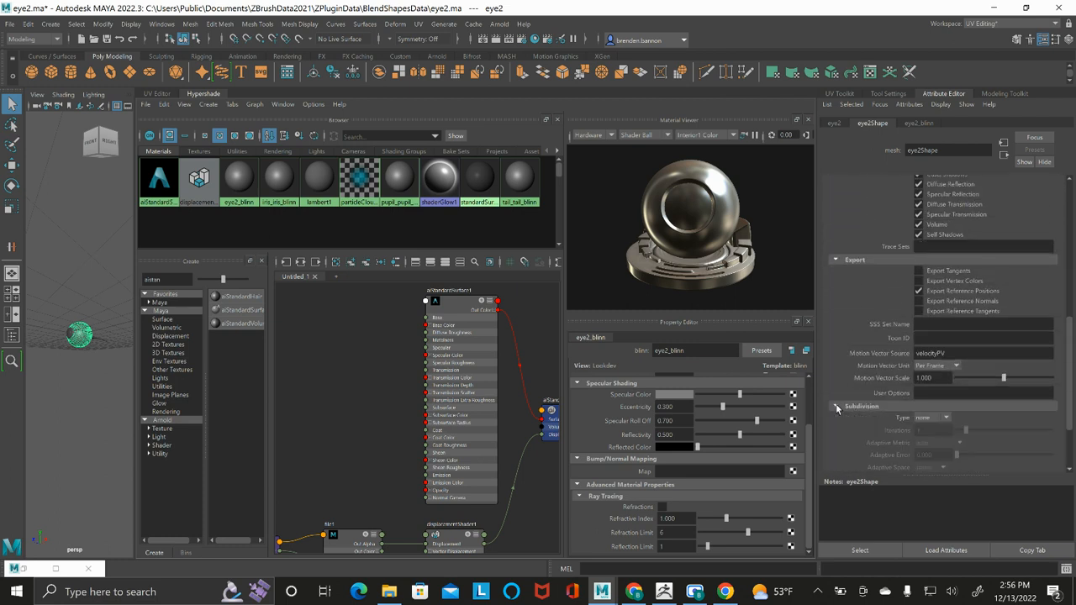
pyautogui.scroll(-2, 925, 378)
pyautogui.click(937, 369)
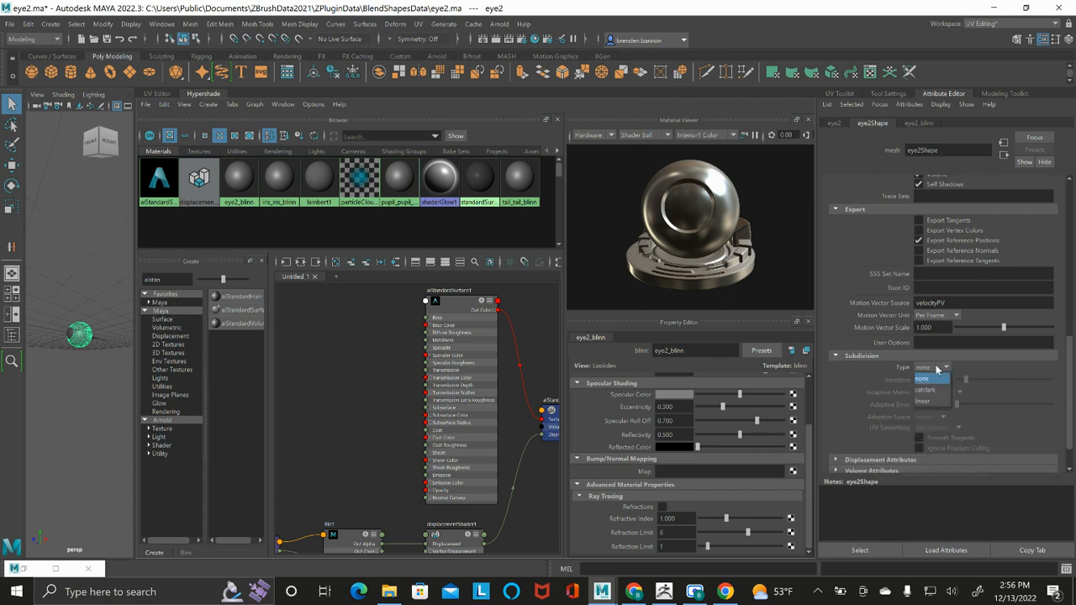
pyautogui.click(928, 392)
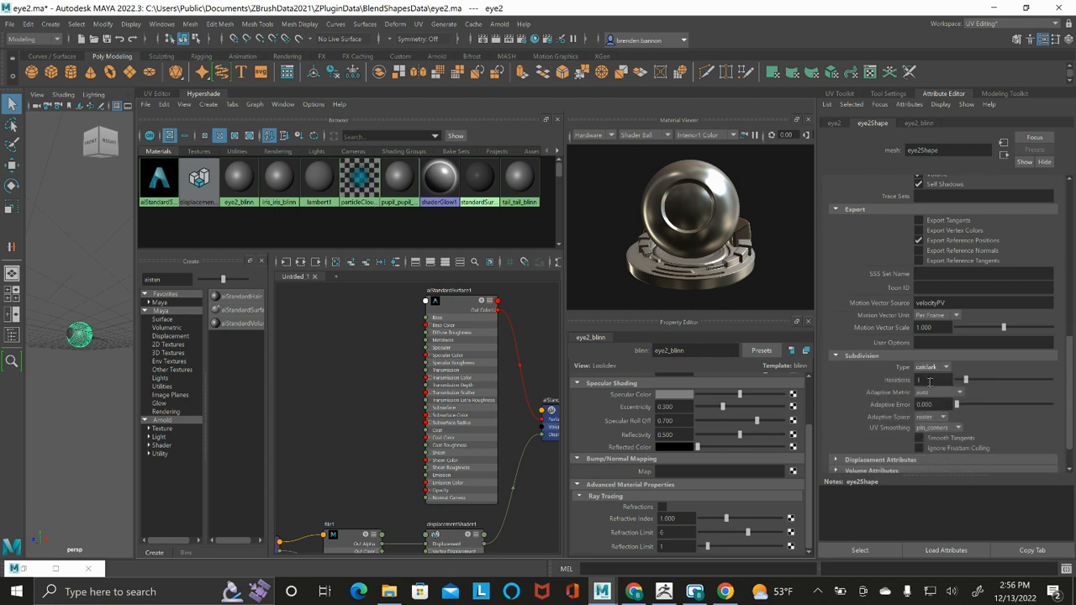
# Step: Set the Arnold subdivision iterations of eye2Shape to 4
pyautogui.click(929, 380)
pyautogui.write('4')
pyautogui.press('Return')
pyautogui.scroll(-2, 996, 418)
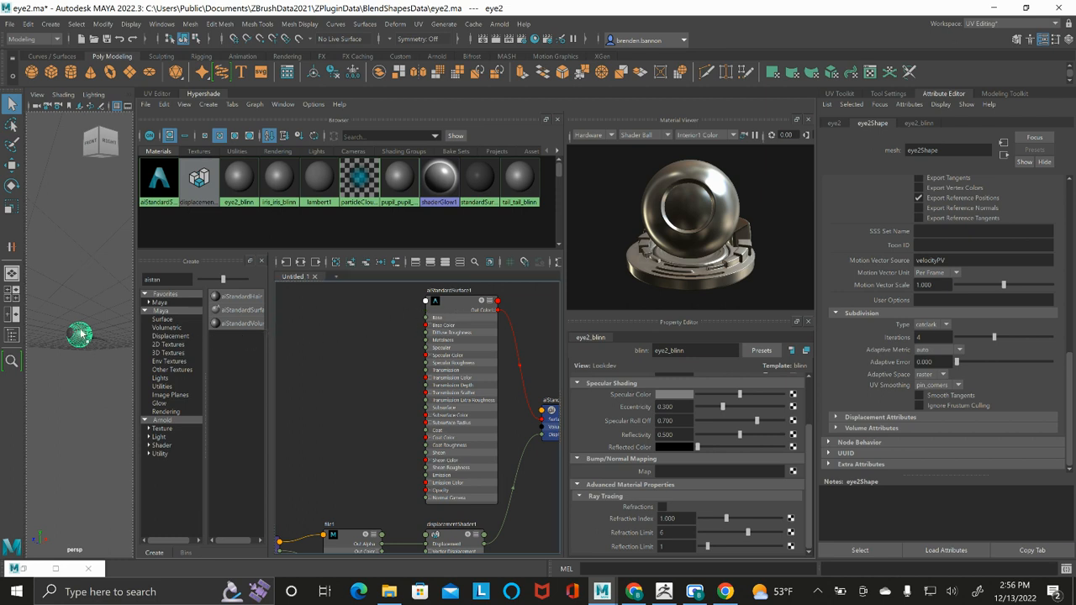
# Step: Assign the aiStandardSurface1 material to the eye2 mesh and rename the material eyeball_shader
pyautogui.moveTo(81, 335); pyautogui.dragTo(81, 335, button='middle')
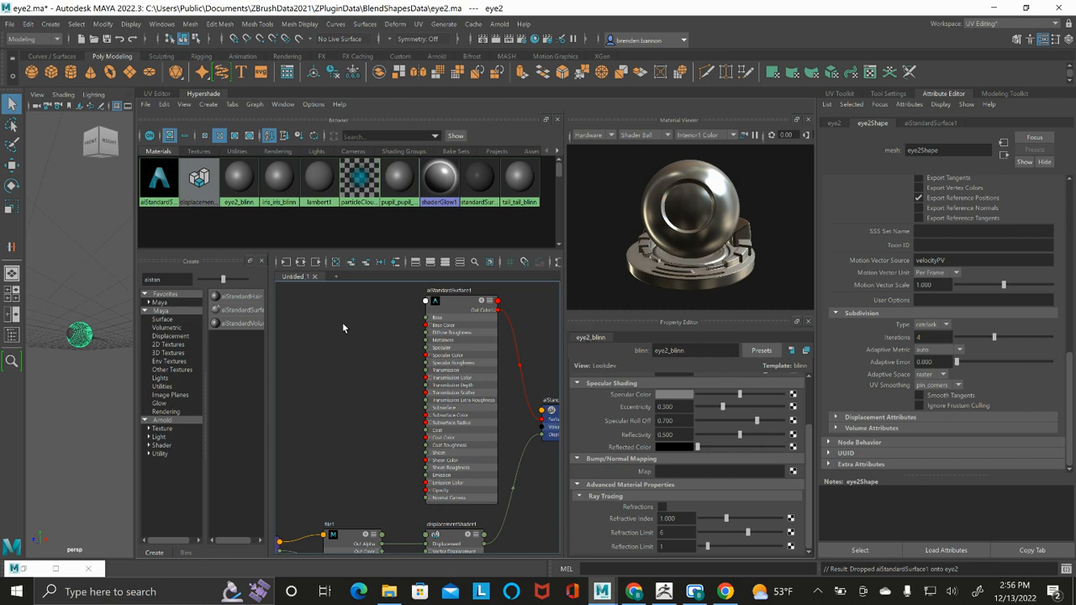
pyautogui.click(457, 310)
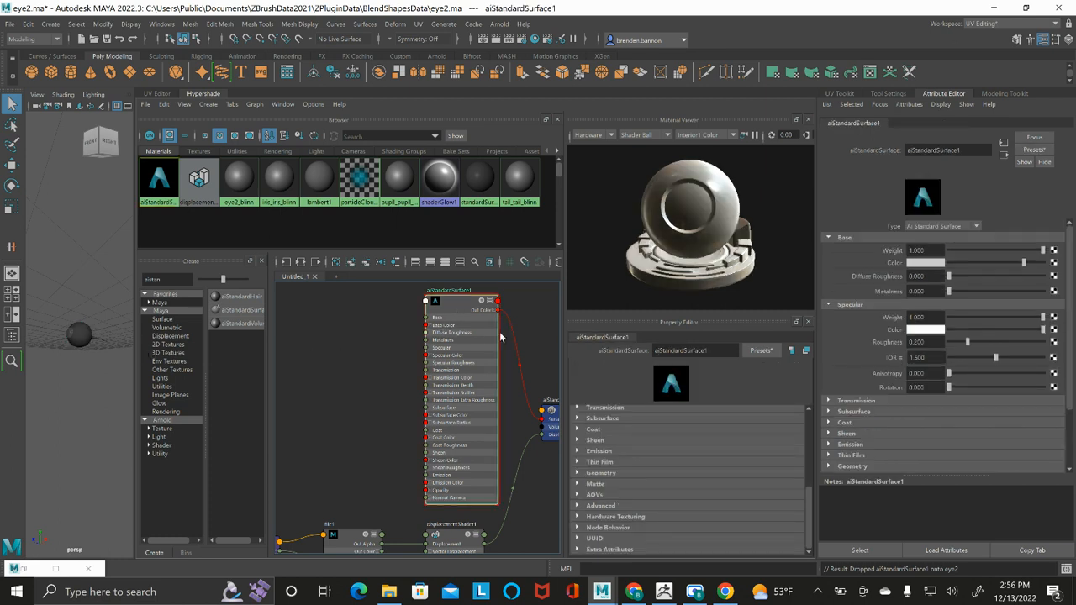
pyautogui.doubleClick(711, 352)
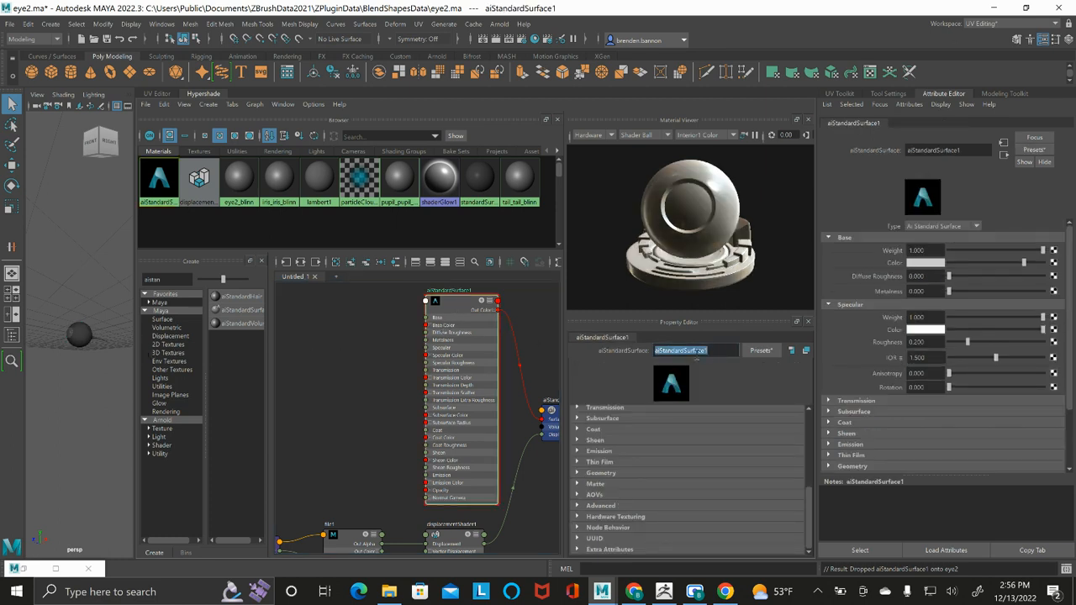
pyautogui.write('eyesha')
pyautogui.press('BackSpace')
pyautogui.press('Return')
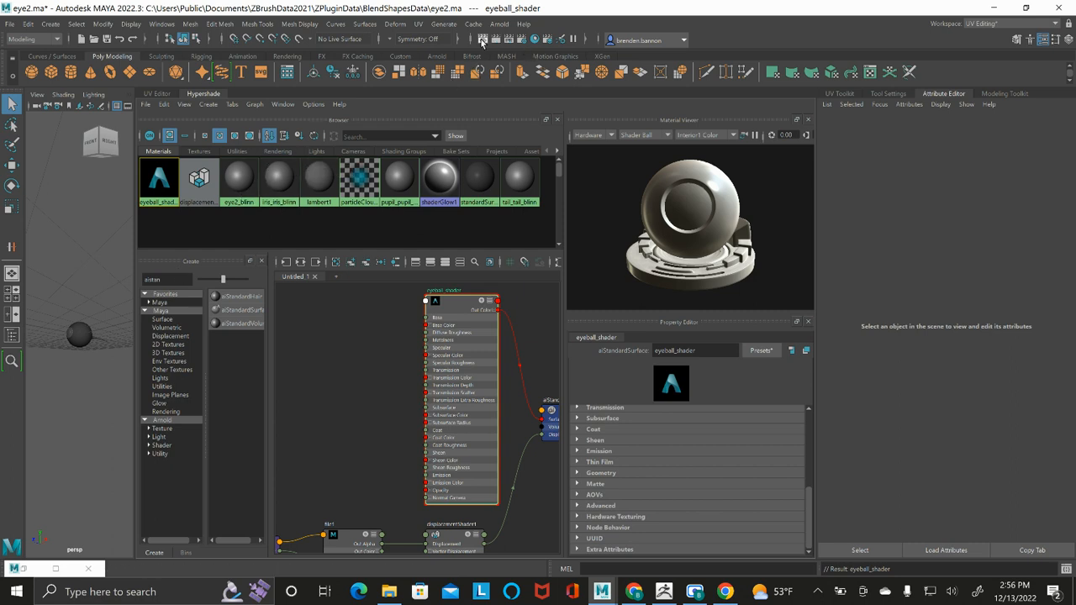
# Step: Open an enlarged Render View and set its renderer to Arnold Renderer
pyautogui.click(482, 40)
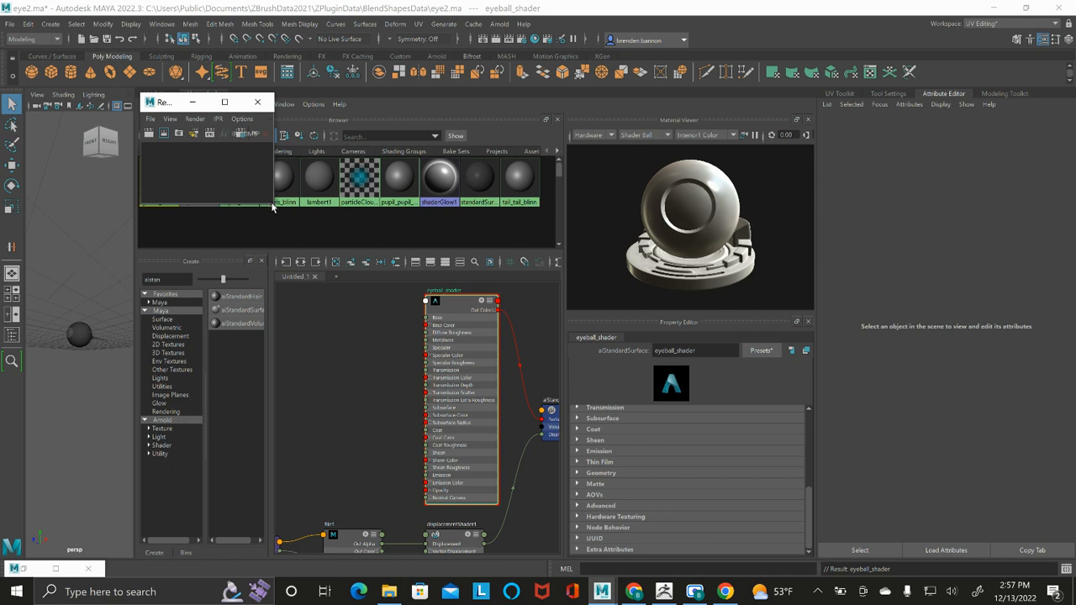
pyautogui.moveTo(270, 203); pyautogui.dragTo(755, 418)
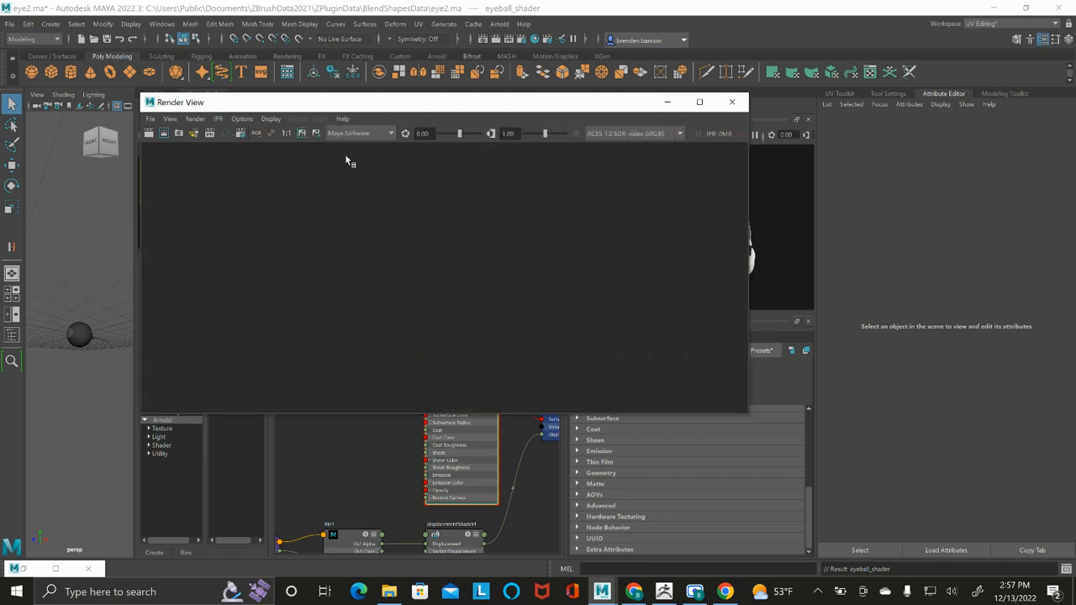
pyautogui.click(368, 133)
pyautogui.click(360, 171)
# Step: Add an Arnold skydome light to the scene and render the perspective view
pyautogui.click(500, 23)
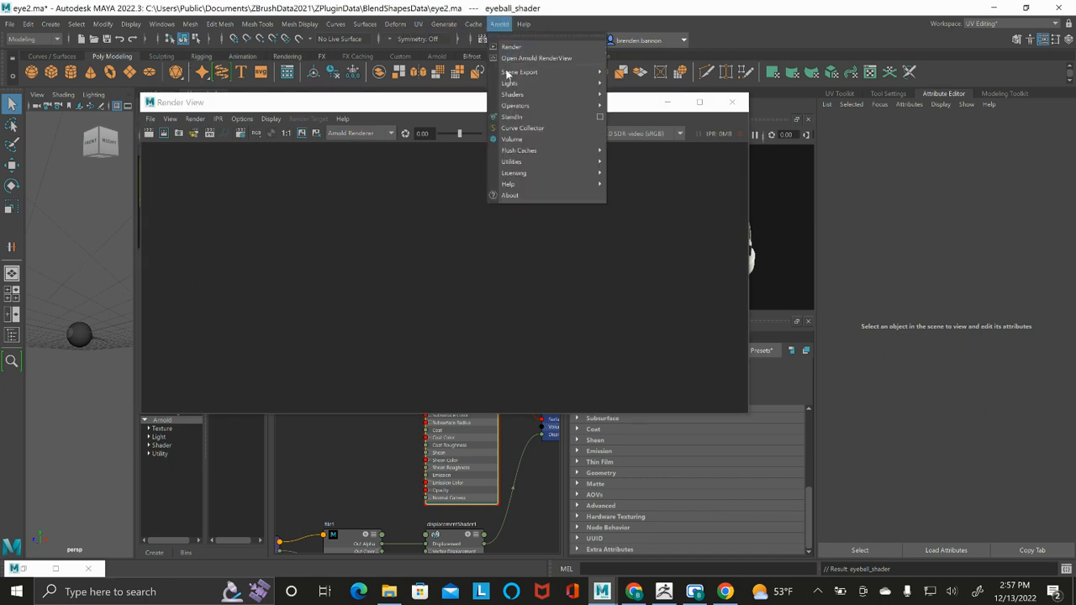
pyautogui.moveTo(551, 86)
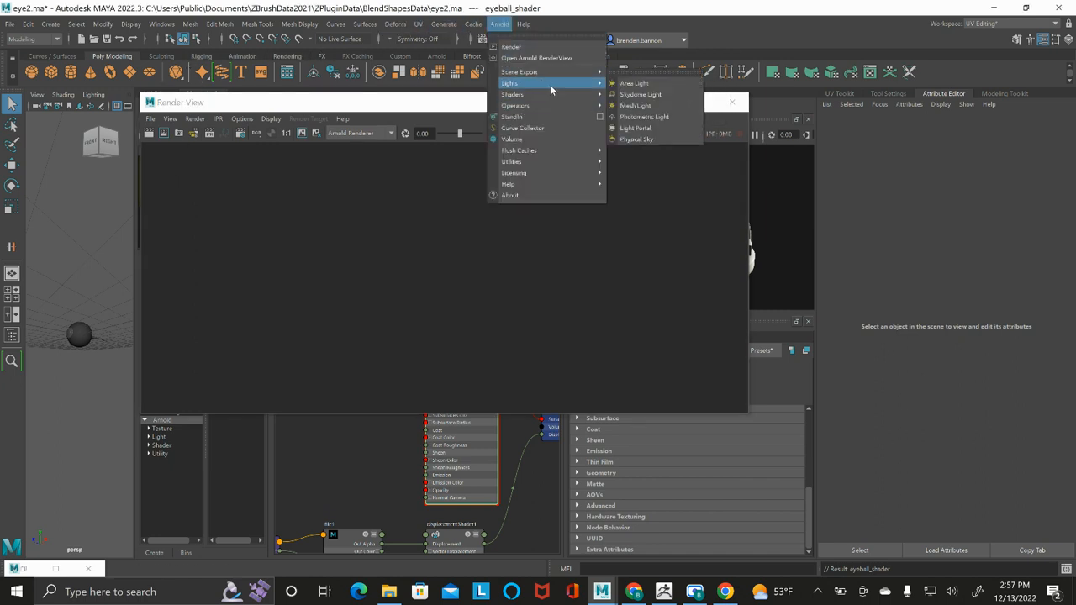
pyautogui.click(639, 94)
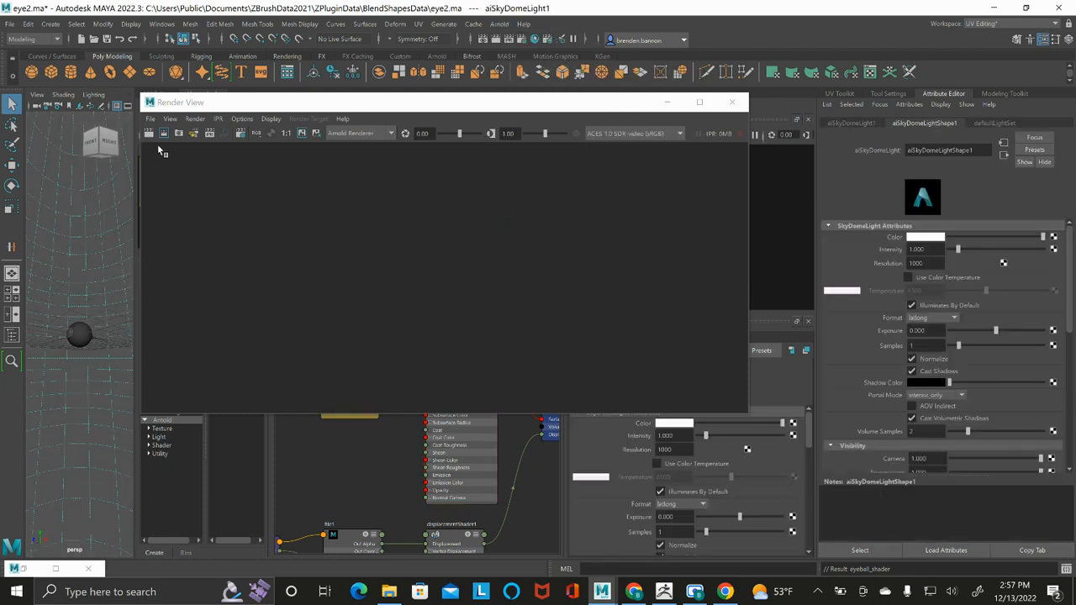
pyautogui.click(149, 133)
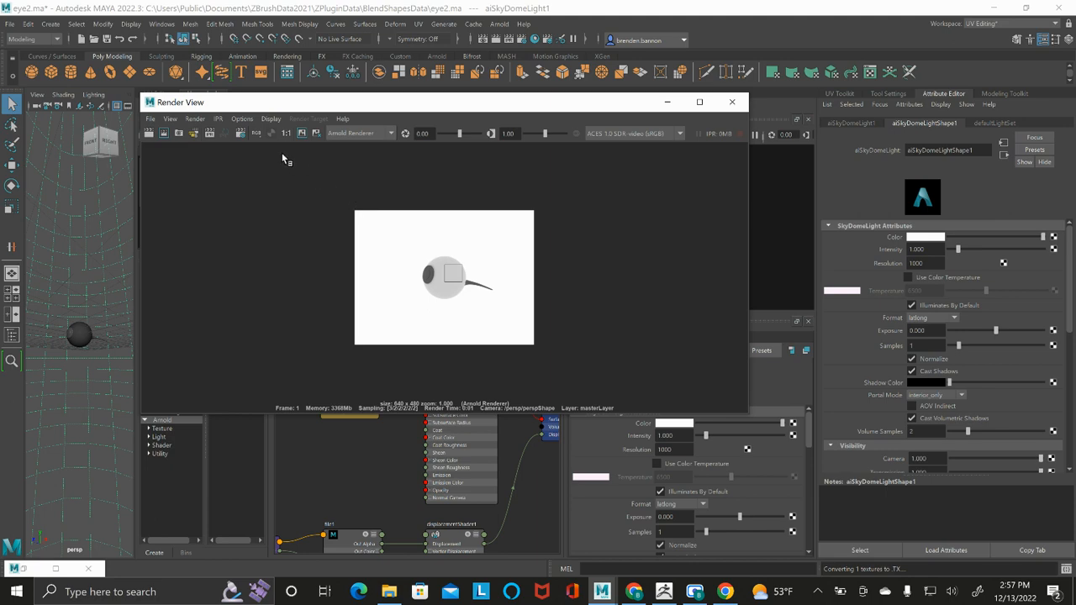
# Step: Set the render image size preset to HD_1080 and render the perspective view again
pyautogui.click(239, 120)
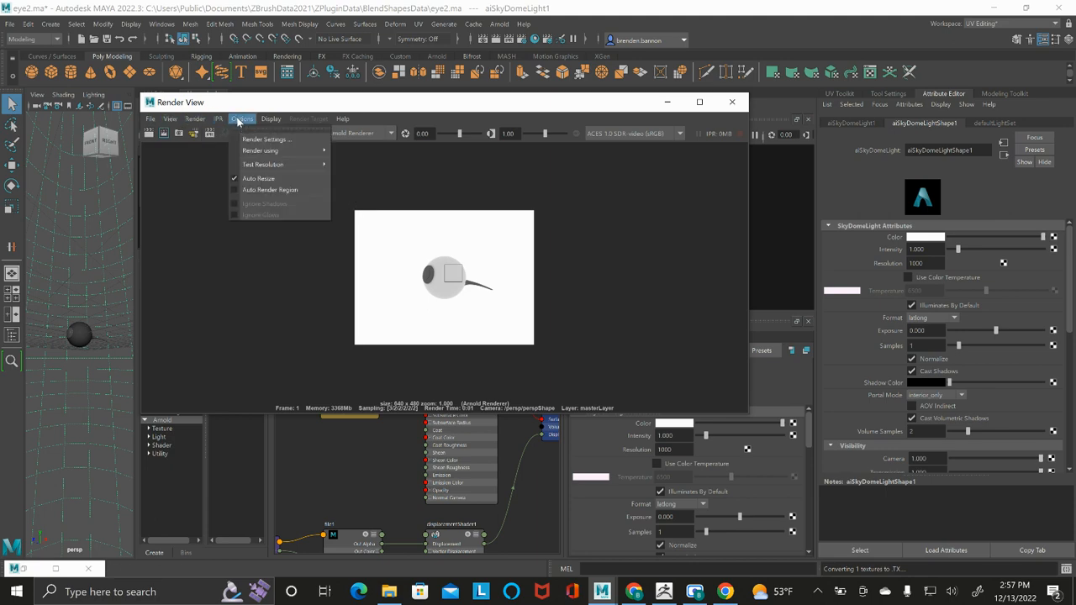
pyautogui.click(265, 140)
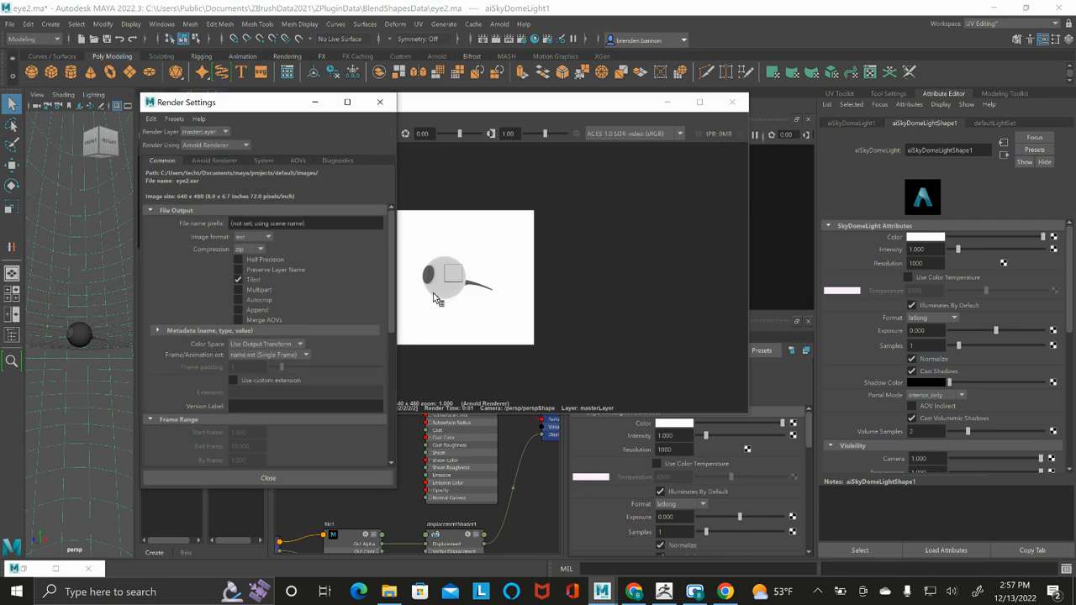
pyautogui.moveTo(391, 288); pyautogui.dragTo(399, 406)
pyautogui.click(278, 324)
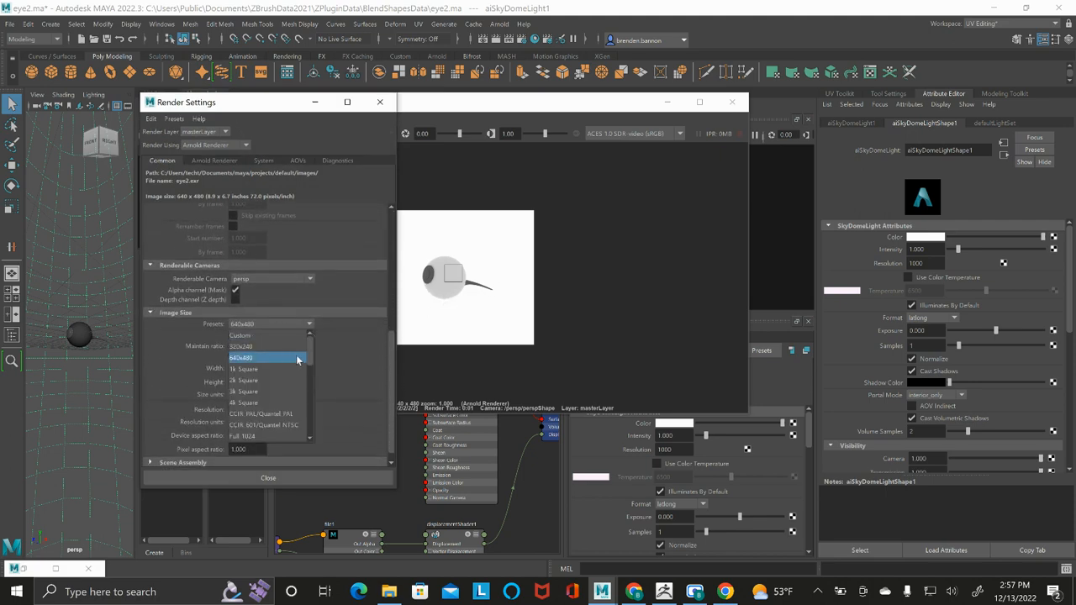
pyautogui.click(312, 353)
pyautogui.click(295, 325)
pyautogui.moveTo(312, 347); pyautogui.dragTo(313, 368)
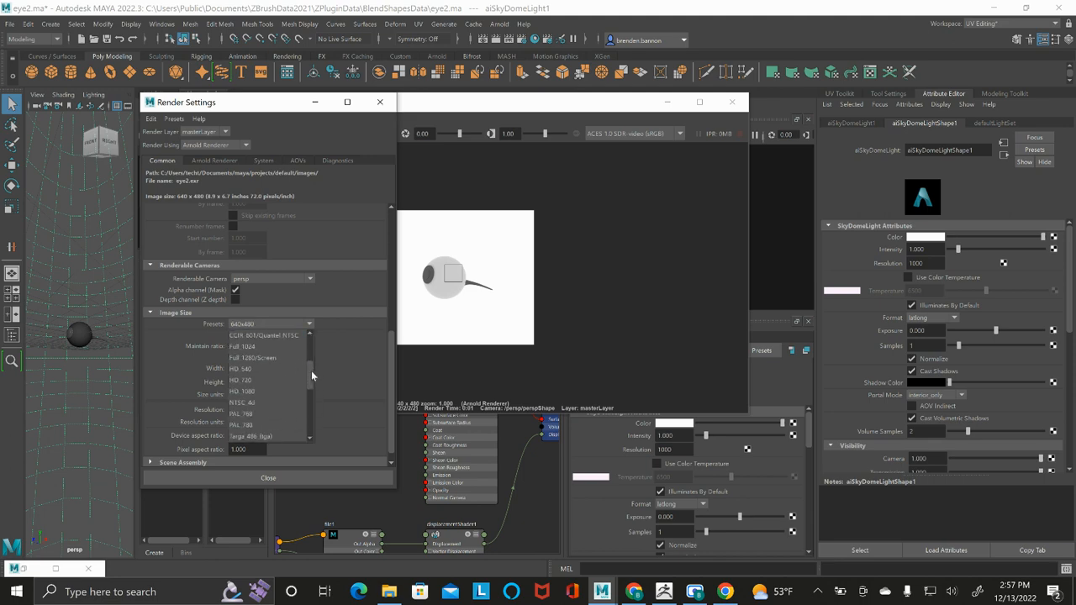
pyautogui.click(244, 391)
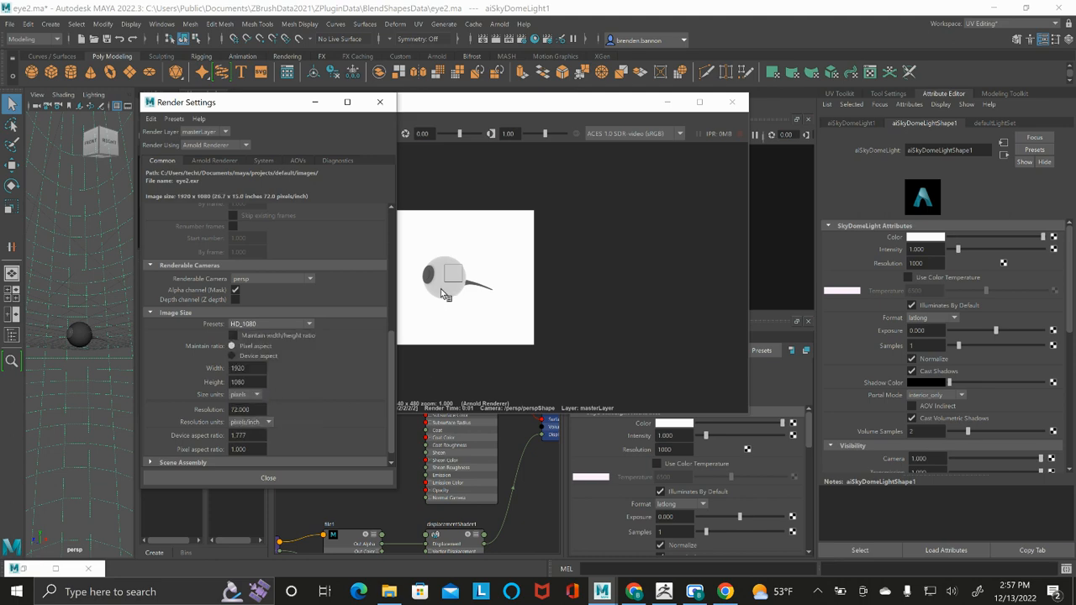
pyautogui.click(379, 102)
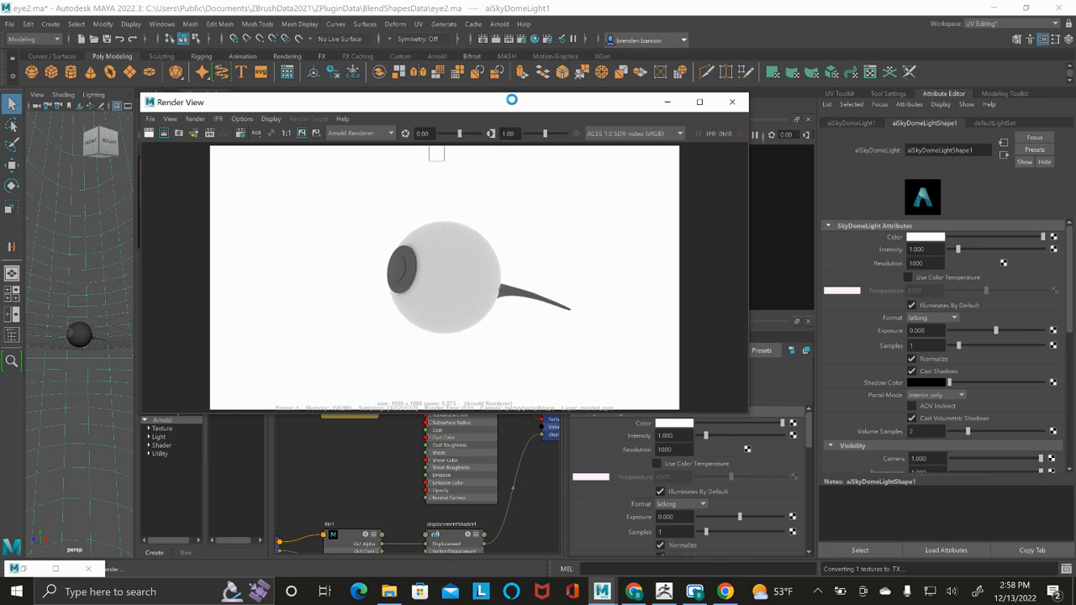
# Step: Move the render window aside and darken the base color of eyeball_shader to a dark gray
pyautogui.moveTo(517, 103); pyautogui.dragTo(376, 176)
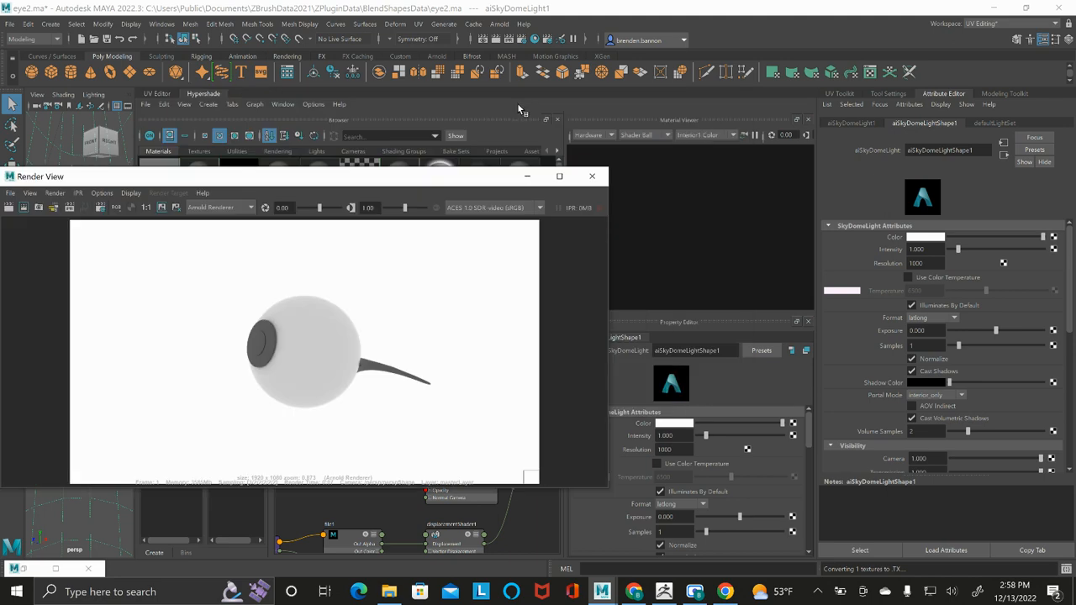
pyautogui.moveTo(451, 184); pyautogui.dragTo(310, 503)
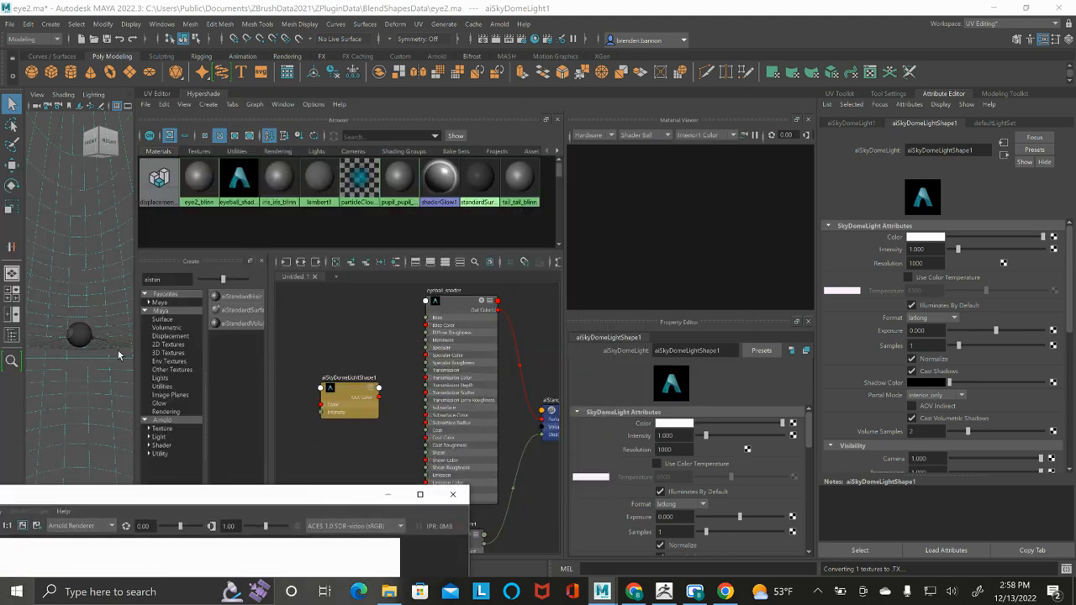
pyautogui.click(81, 336)
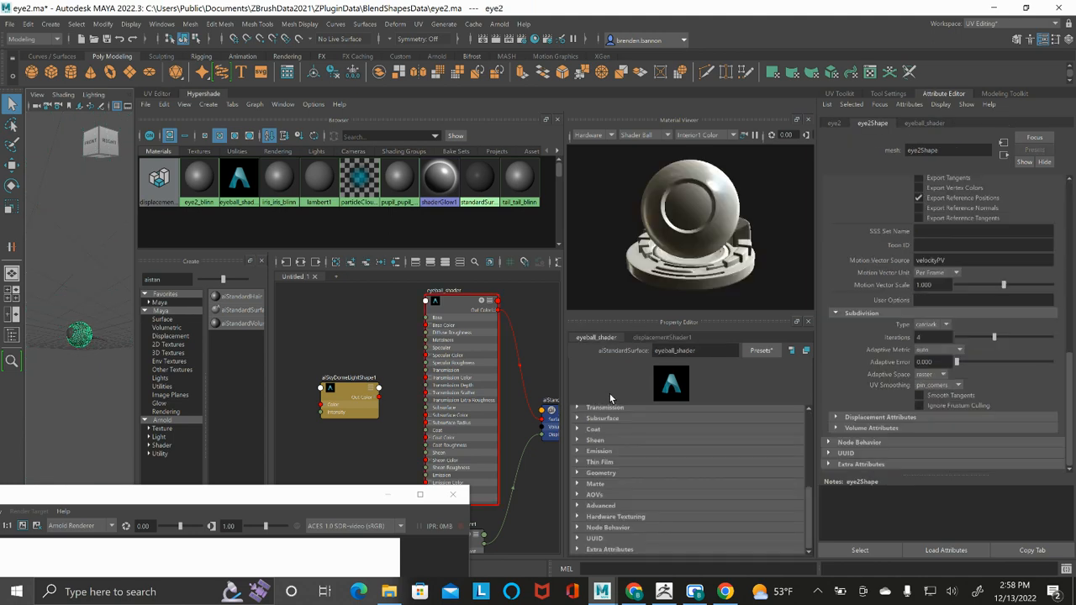
pyautogui.click(481, 359)
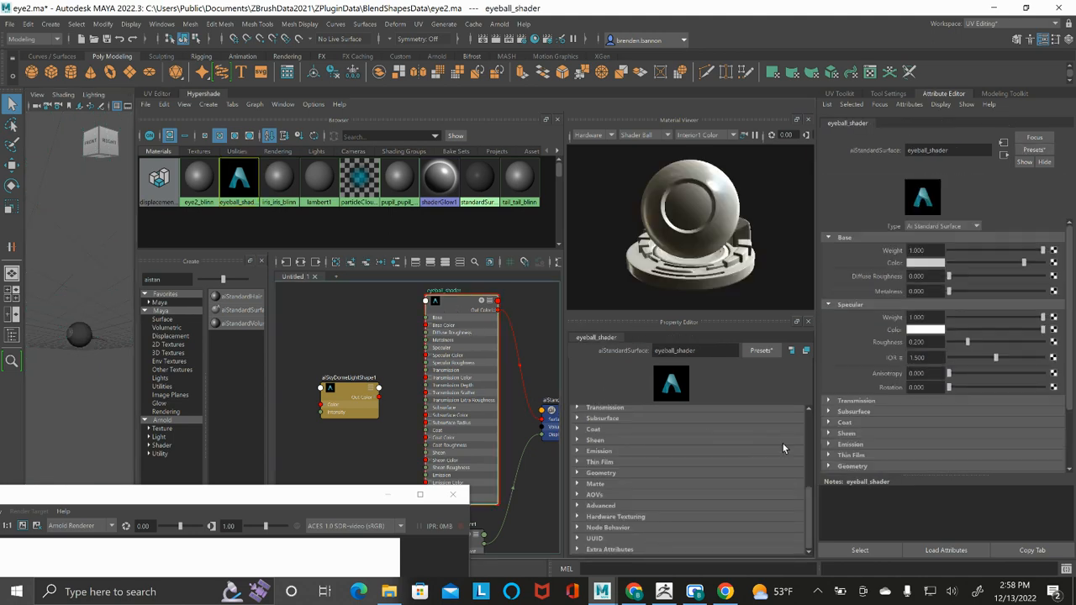
pyautogui.moveTo(809, 518); pyautogui.dragTo(811, 427)
pyautogui.moveTo(743, 446); pyautogui.dragTo(724, 450)
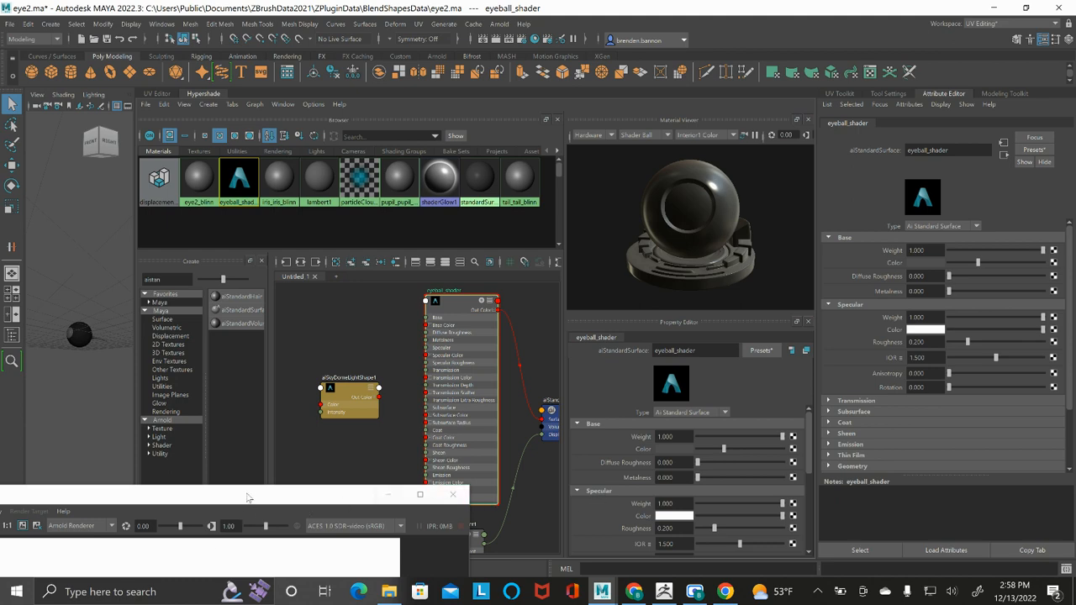
# Step: Bring the render window back, frame the eyeball closer in the perspective view and re-render it
pyautogui.moveTo(399, 502); pyautogui.dragTo(519, 189)
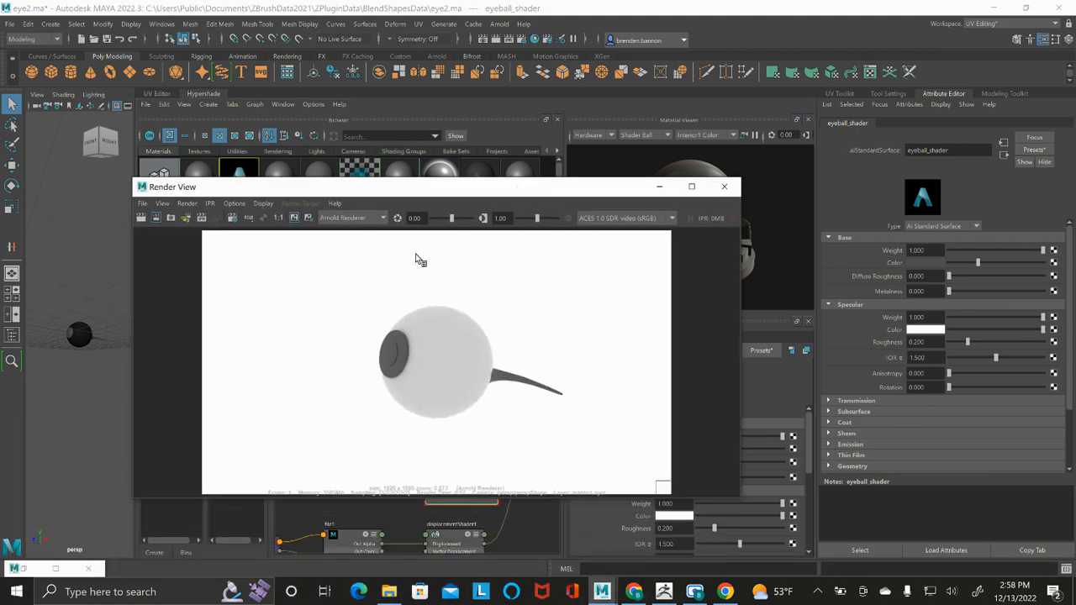
pyautogui.scroll(3, 101, 343)
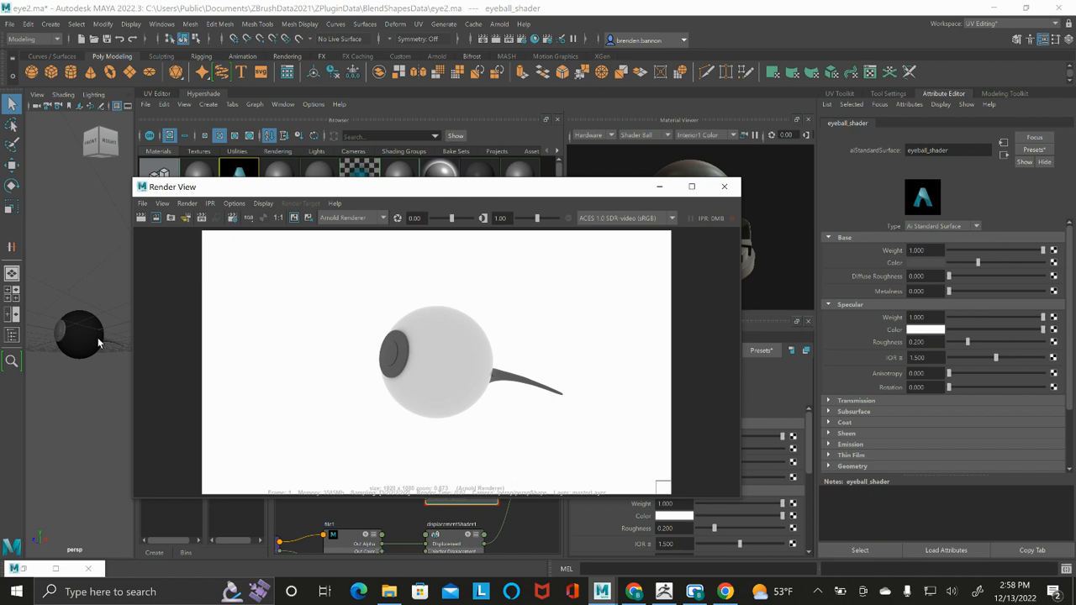
pyautogui.click(140, 217)
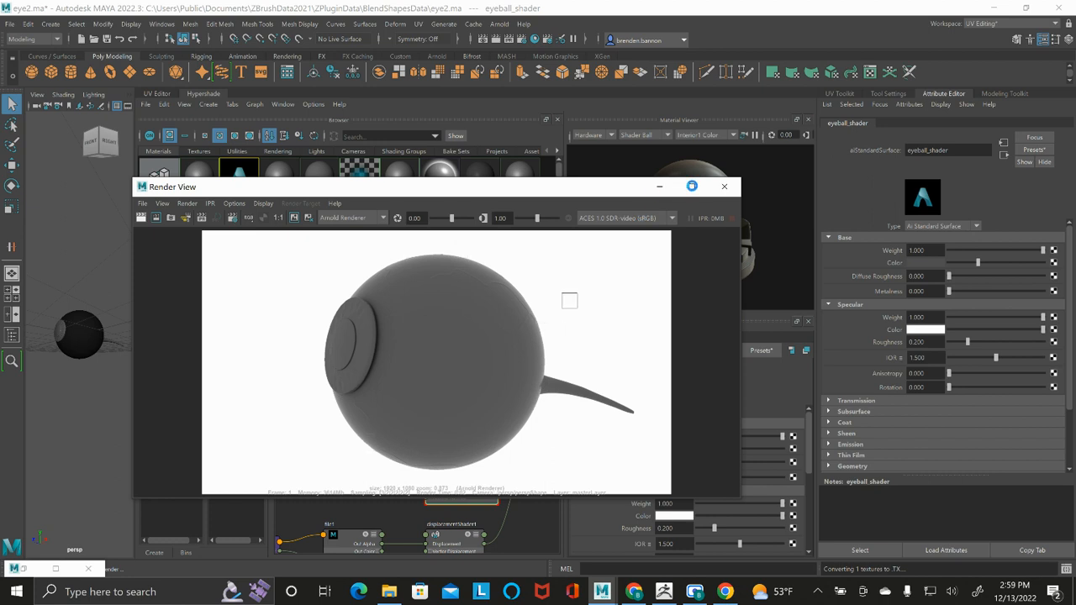
# Step: Maximize the render window and examine the displacement detail on the eyeball surface up close
pyautogui.click(692, 186)
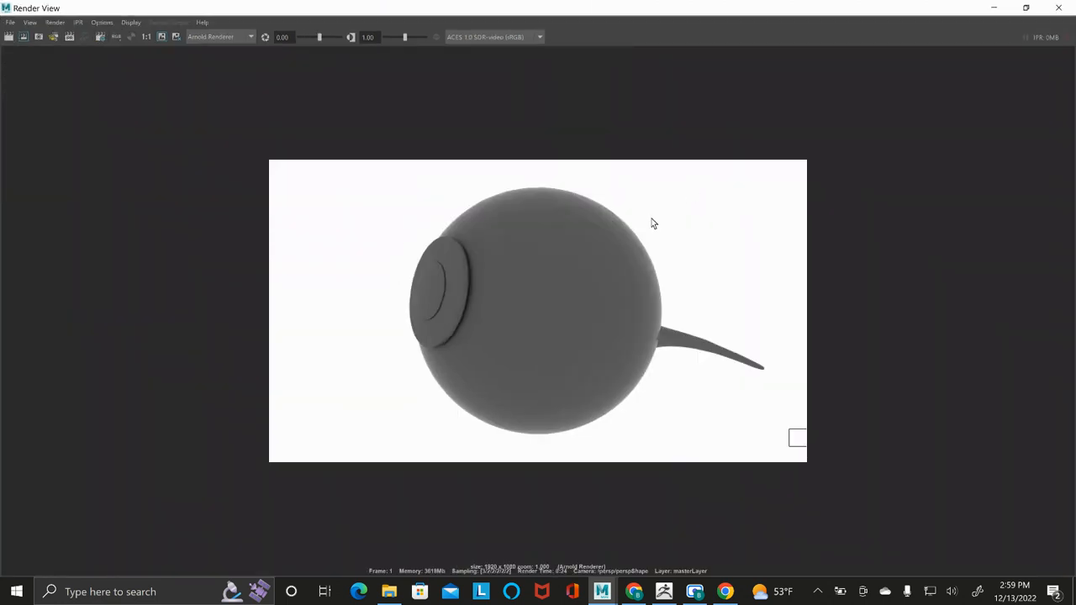
pyautogui.scroll(5, 631, 232)
pyautogui.scroll(8, 636, 242)
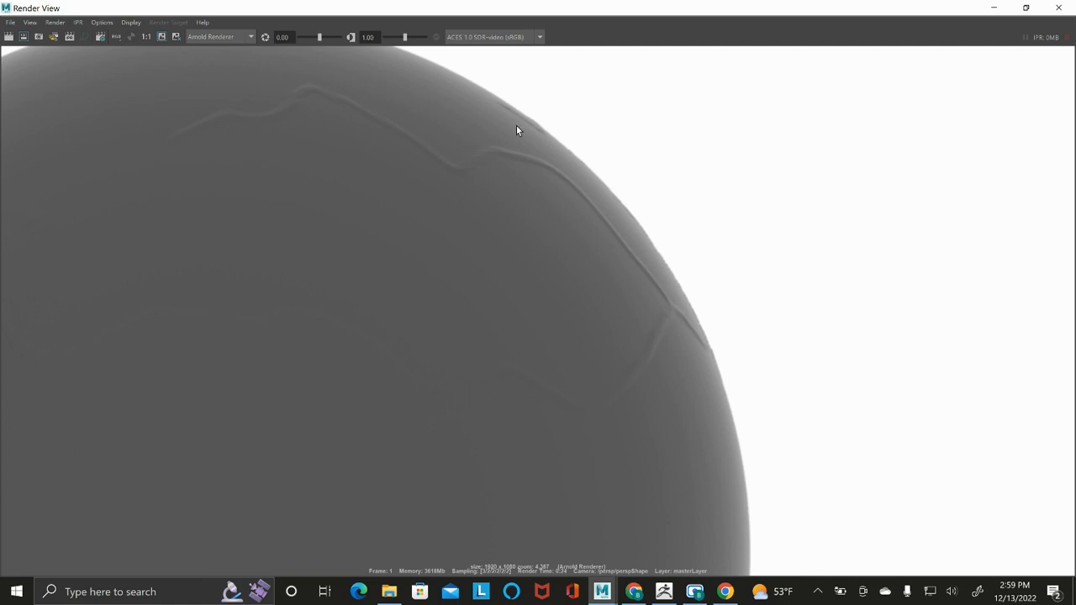
pyautogui.scroll(-12, 628, 224)
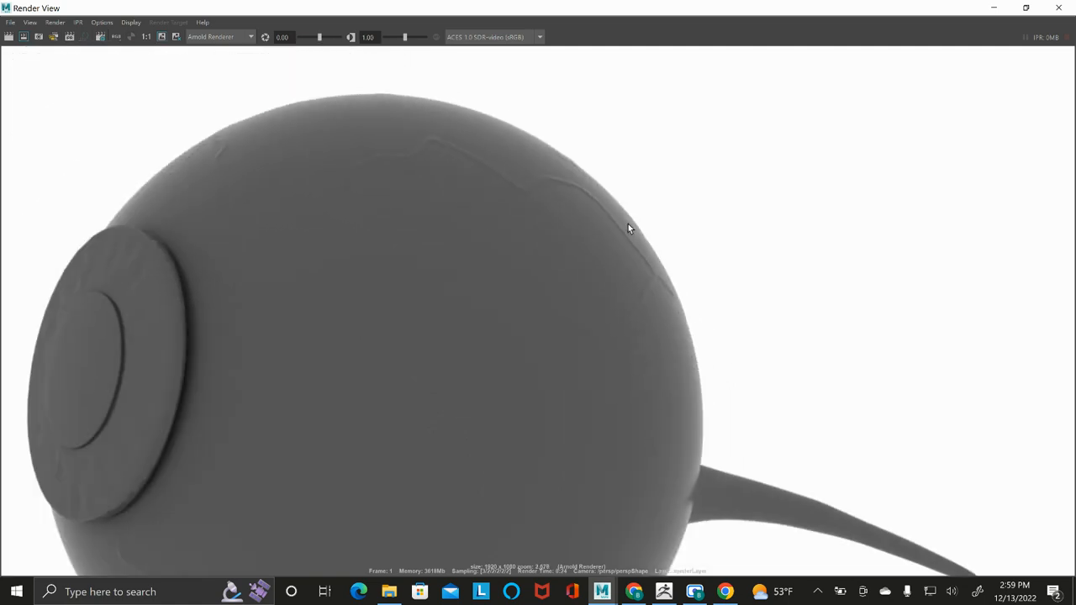
pyautogui.scroll(-2, 629, 225)
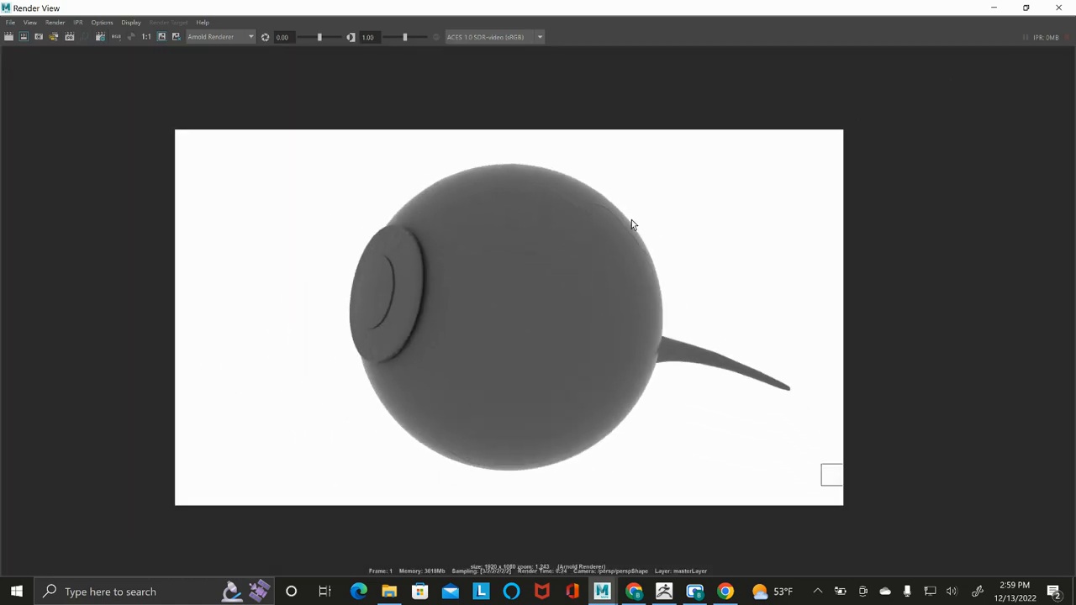
# Step: Inspect the rendered eyeball up close, then restore the render window to its smaller size and move it off the node graph
pyautogui.scroll(5, 526, 240)
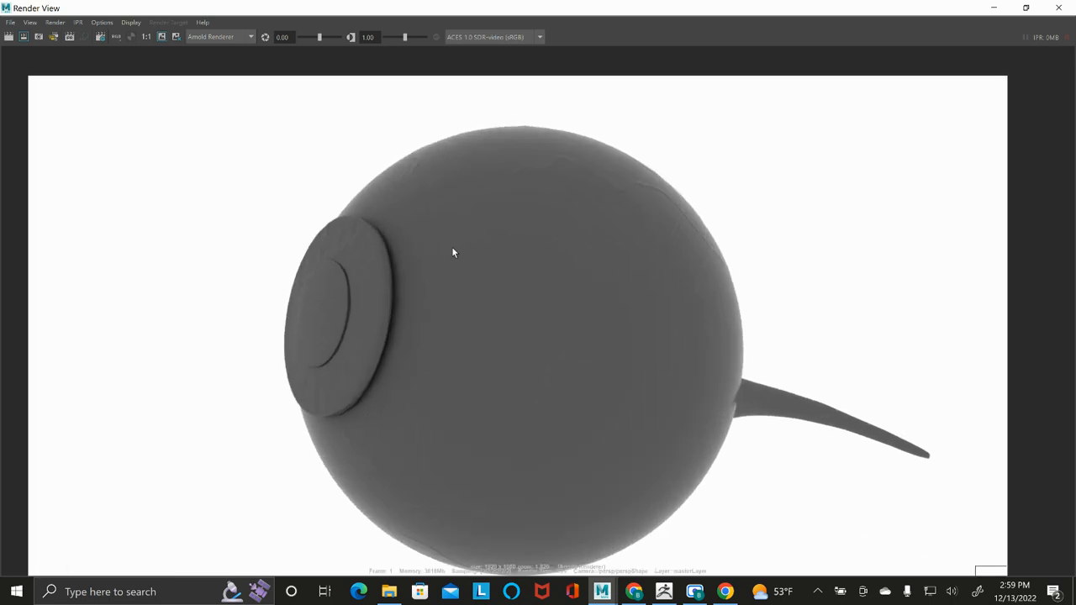
pyautogui.scroll(-1, 452, 252)
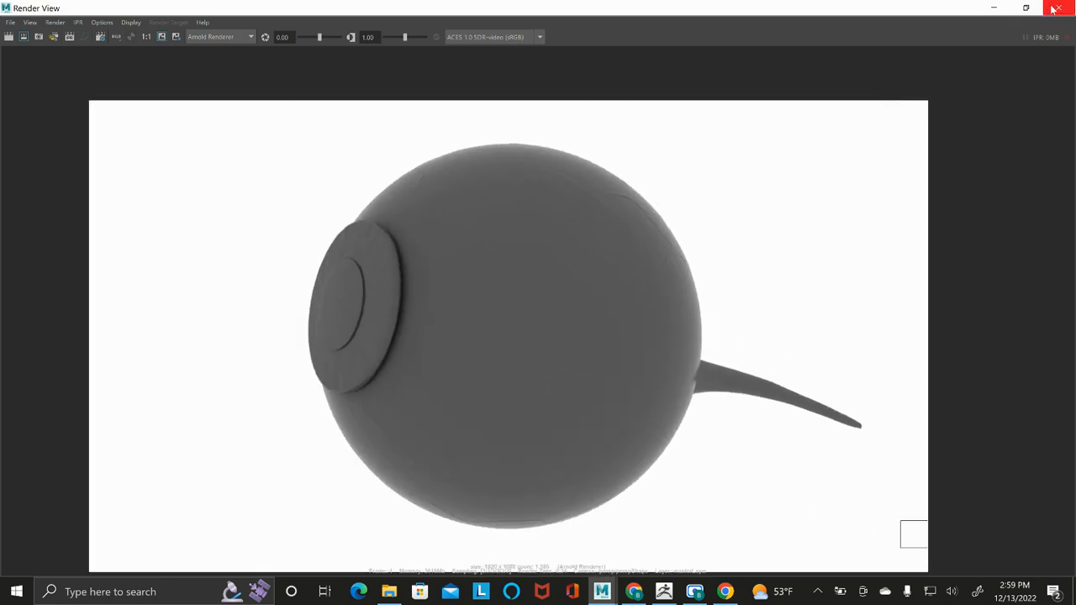
pyautogui.click(1026, 8)
pyautogui.moveTo(493, 188); pyautogui.dragTo(543, 471)
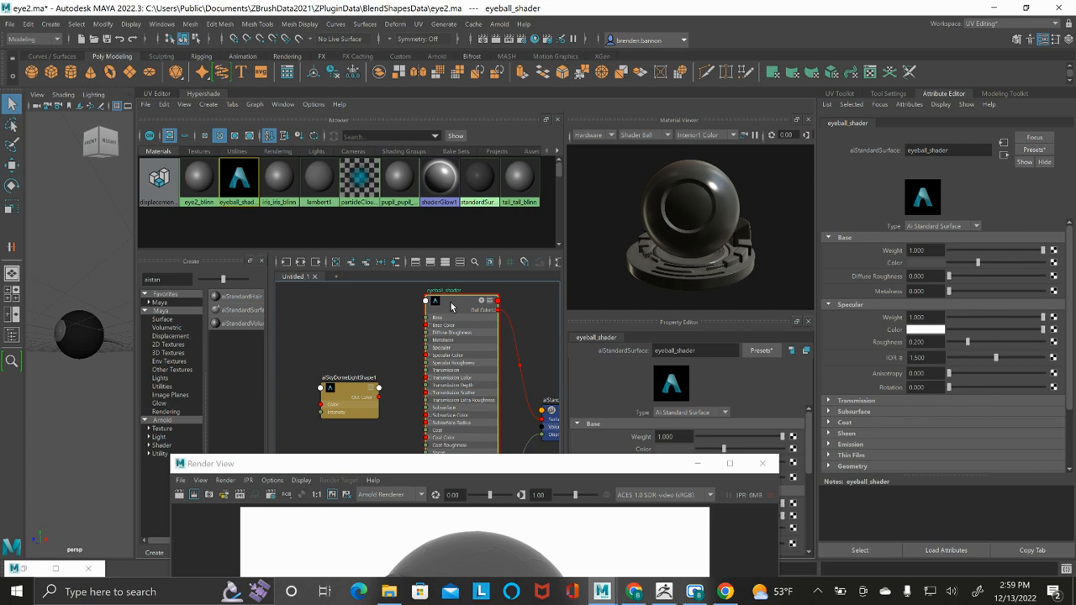
pyautogui.click(695, 592)
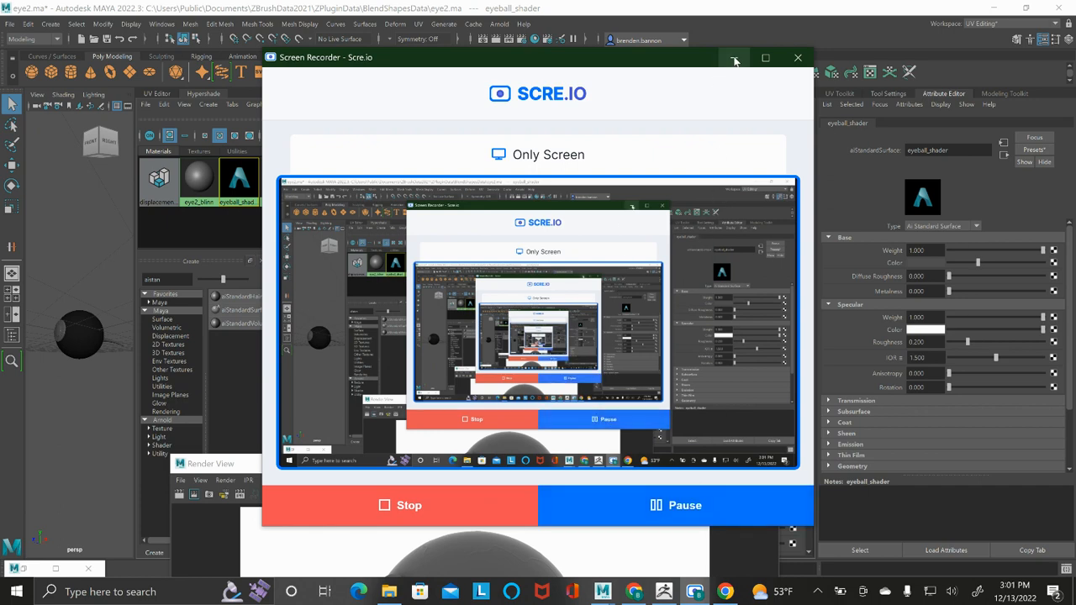
pyautogui.click(735, 59)
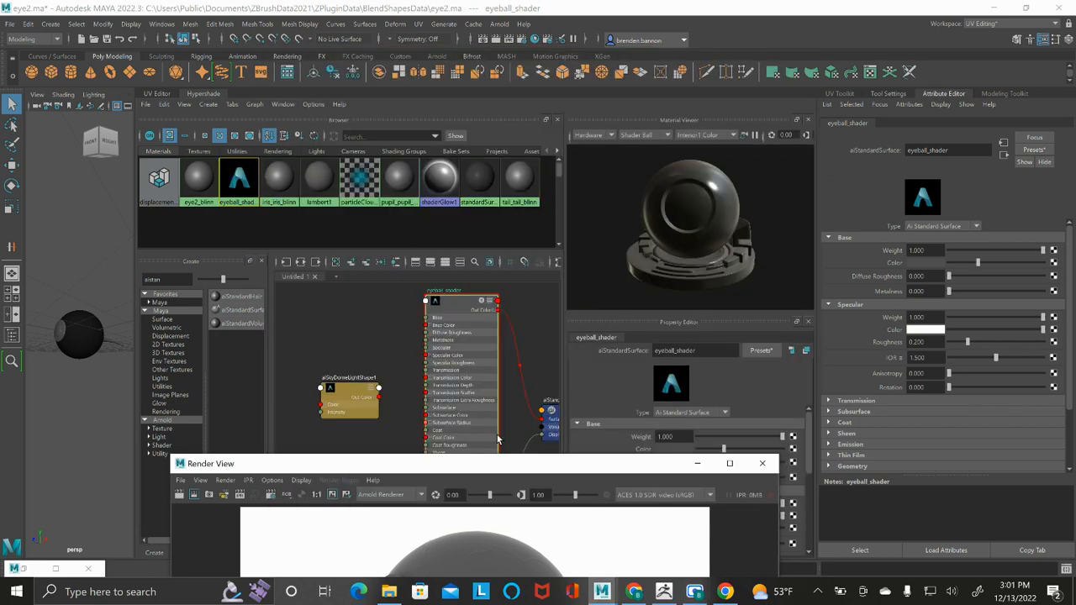
pyautogui.moveTo(501, 472); pyautogui.dragTo(437, 465)
pyautogui.click(694, 592)
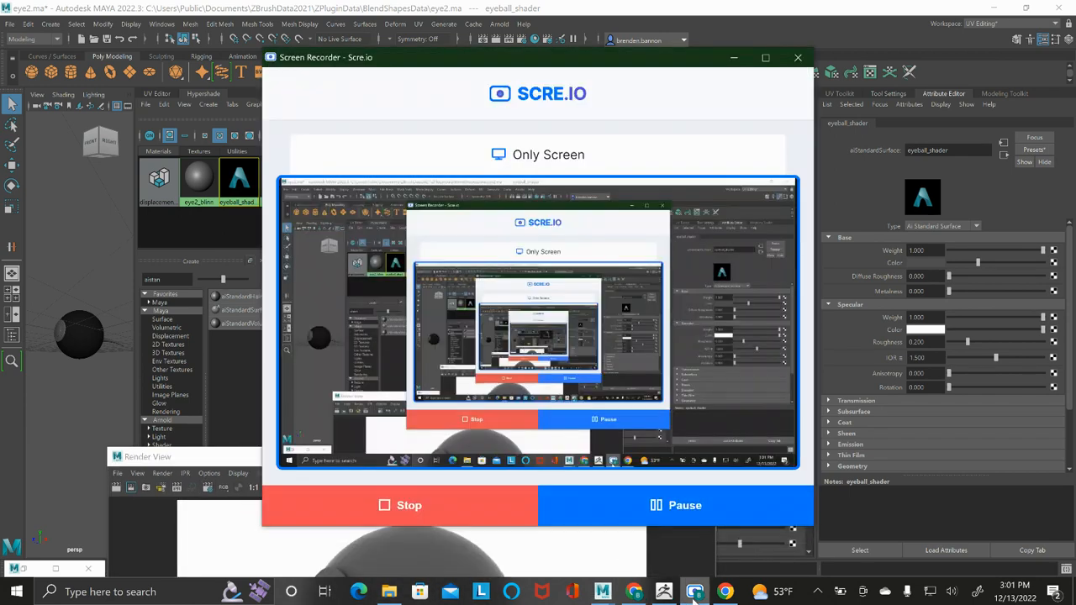
pyautogui.click(695, 592)
# Step: Clear the render window from the node graph and connect a new File texture to the base color of eyeball_shader
pyautogui.moveTo(424, 460); pyautogui.dragTo(351, 560)
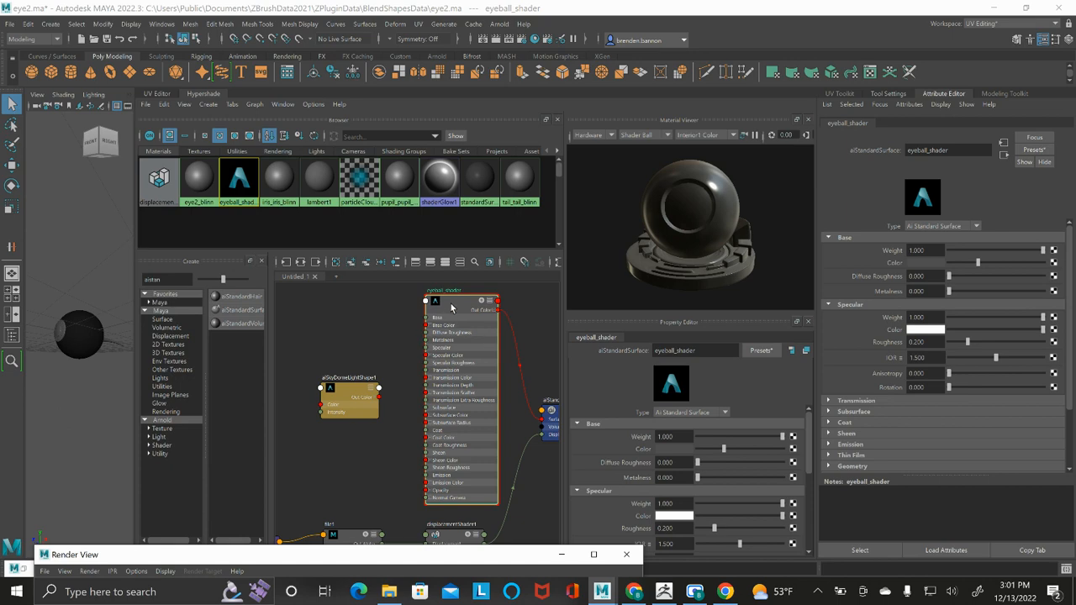
pyautogui.click(452, 307)
pyautogui.click(794, 450)
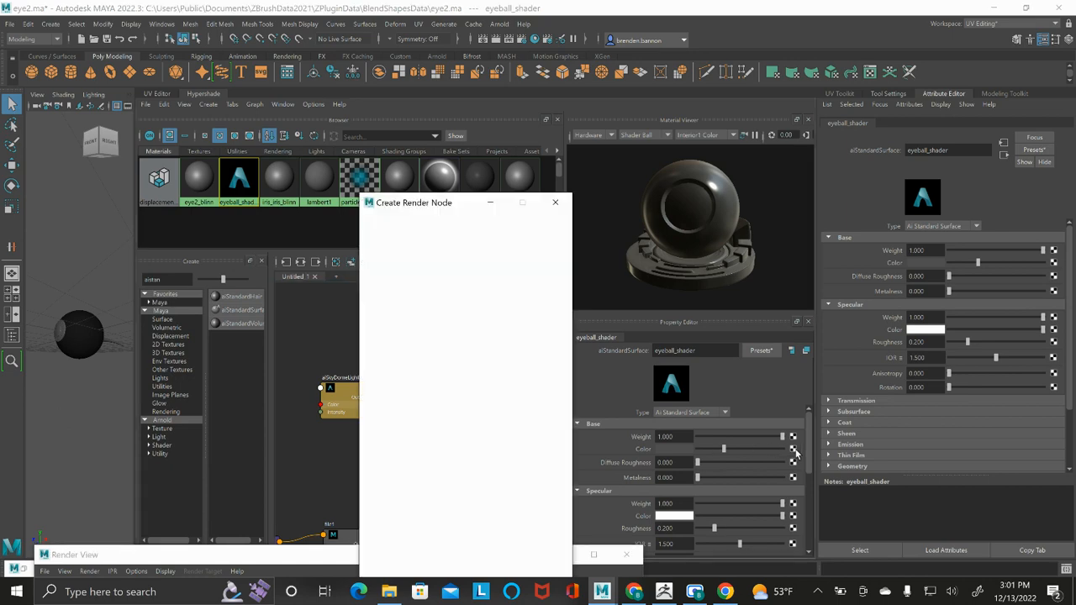
pyautogui.click(455, 294)
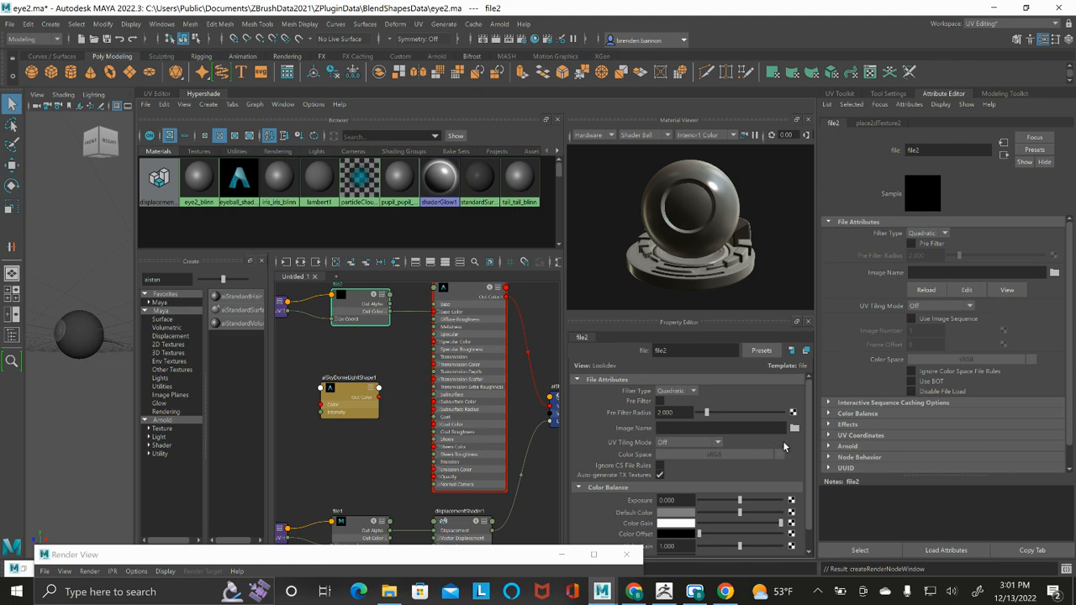
# Step: Load eye2-TM_u0_v0.tif from the student's eye folder under Documents, school, art 185 285, student work as the new file texture's image
pyautogui.click(795, 429)
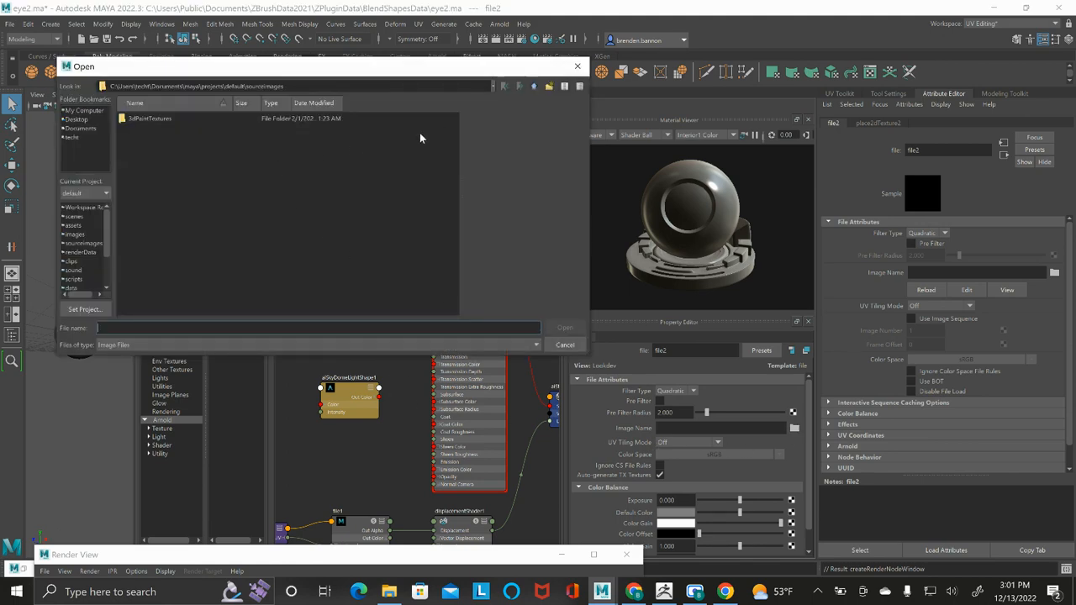
pyautogui.click(83, 129)
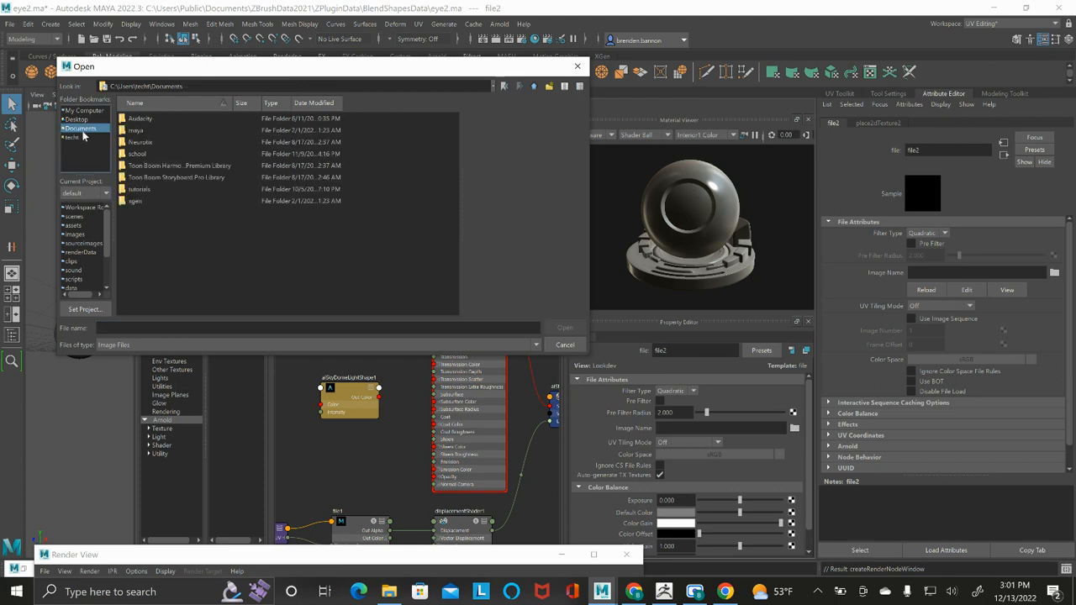
pyautogui.click(141, 155)
pyautogui.doubleClick(162, 157)
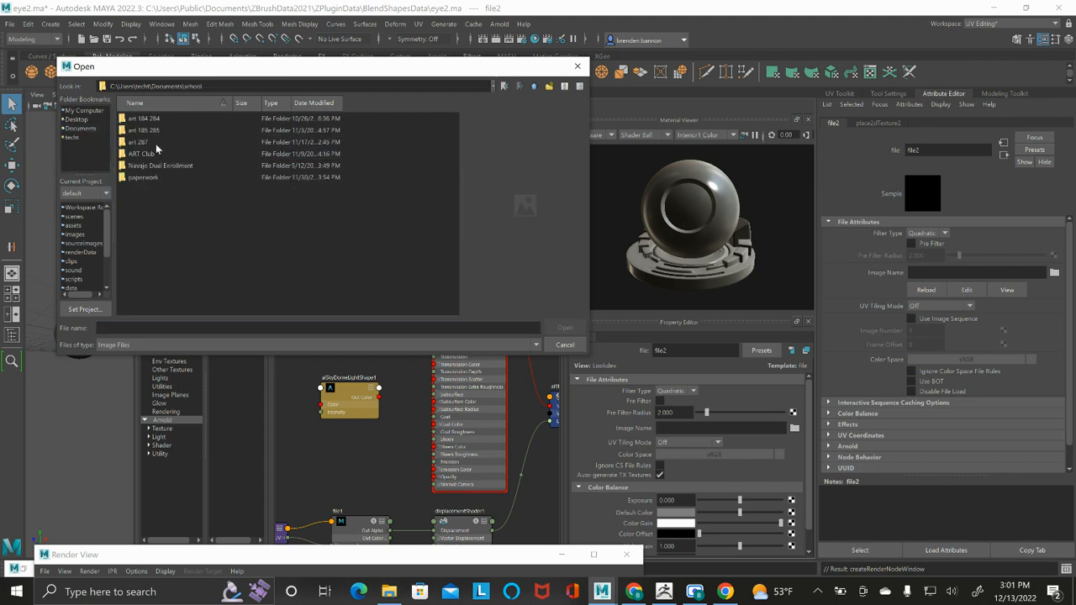
pyautogui.doubleClick(160, 131)
pyautogui.doubleClick(166, 132)
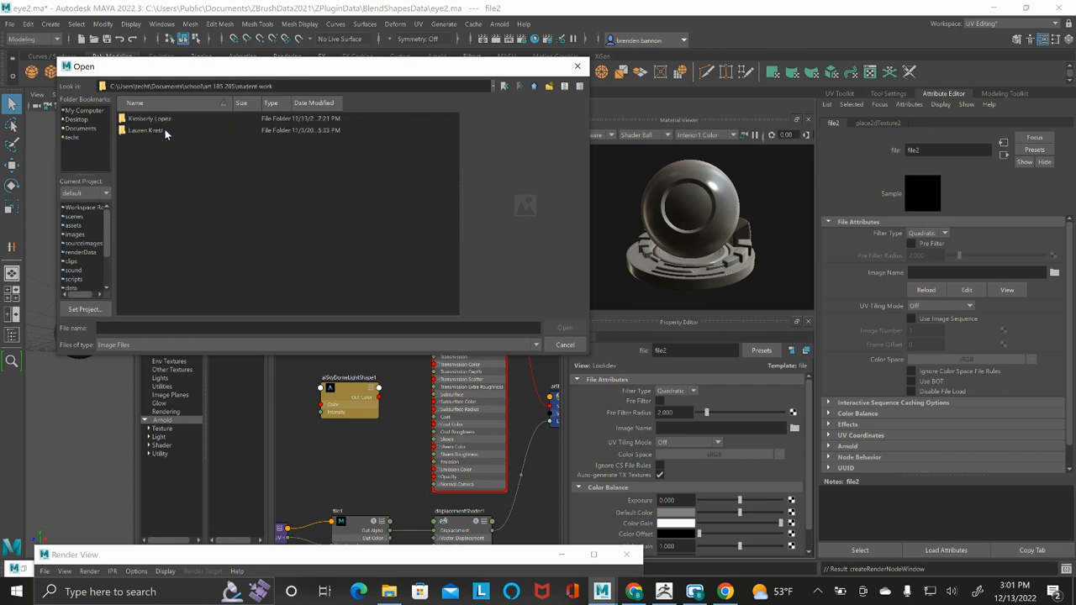
pyautogui.doubleClick(168, 120)
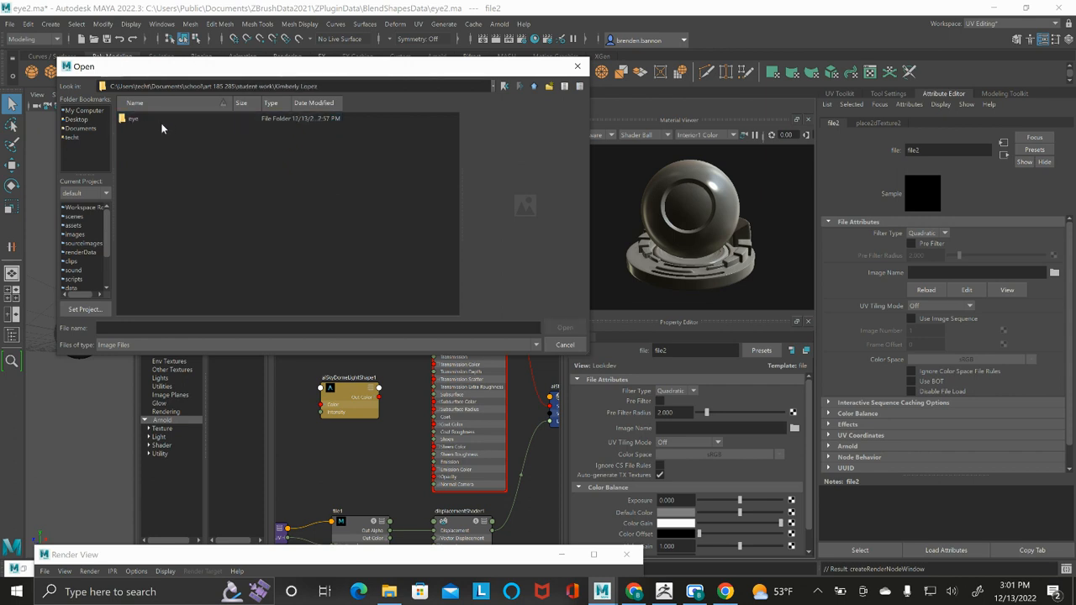
pyautogui.doubleClick(162, 123)
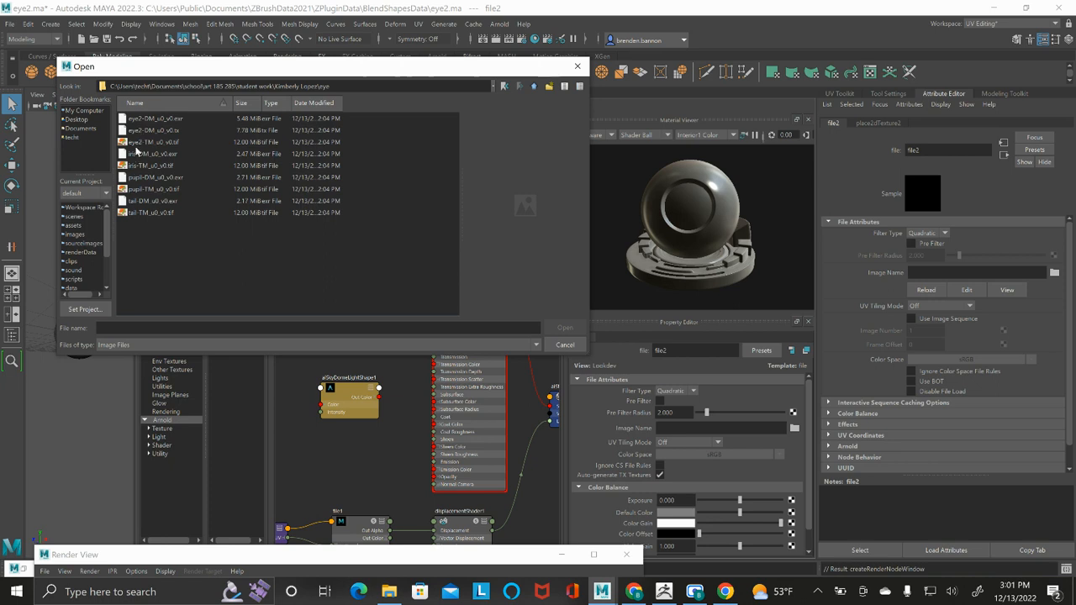
pyautogui.click(150, 143)
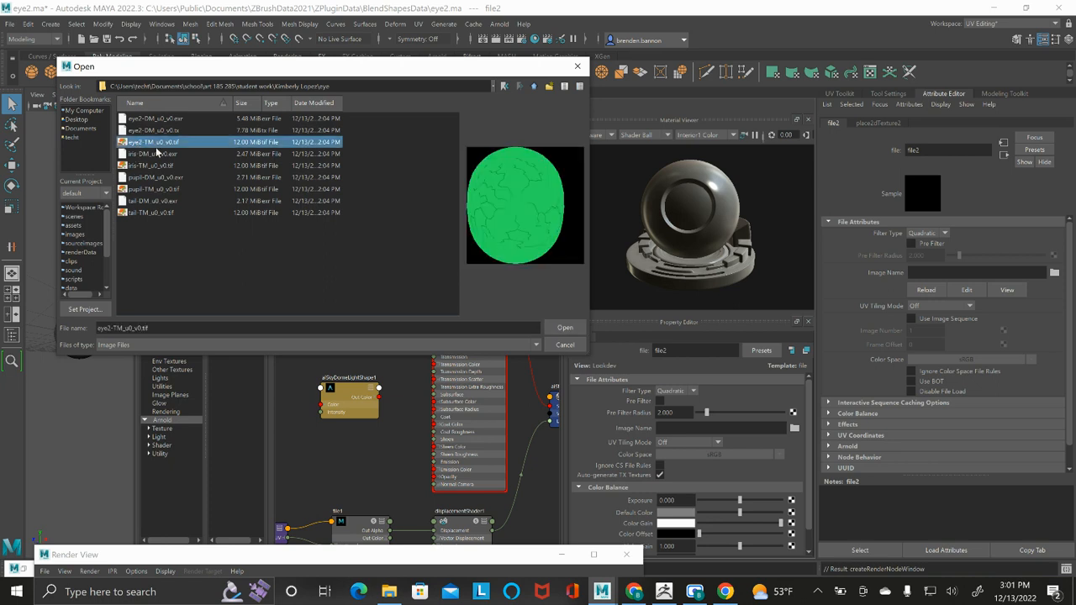
pyautogui.click(562, 327)
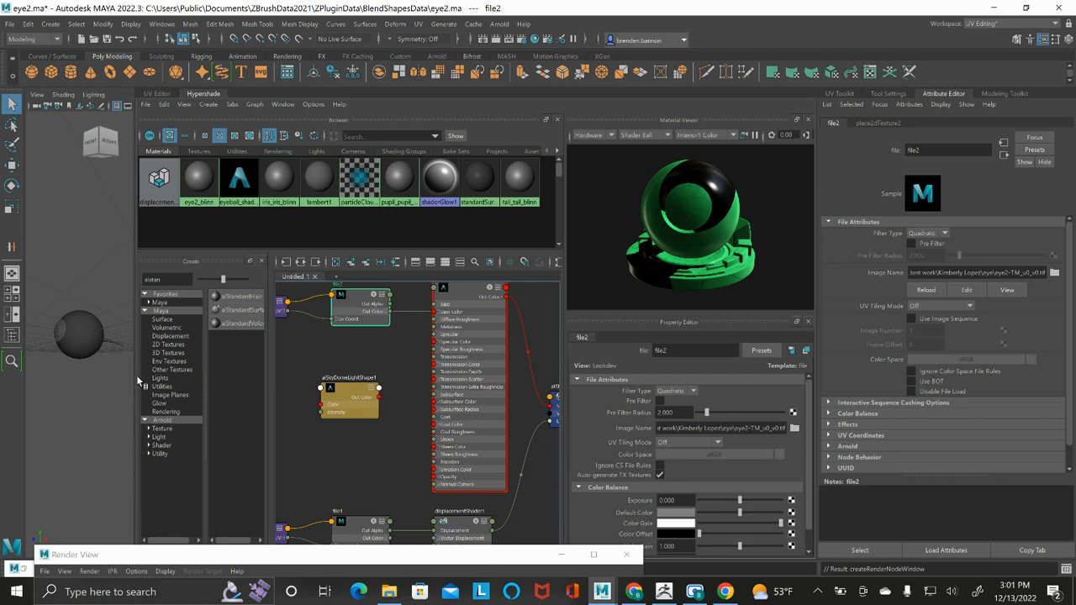
# Step: Widen the perspective viewport, bring the render window back and re-render the eyeball with its color texture
pyautogui.moveTo(139, 381); pyautogui.dragTo(295, 380)
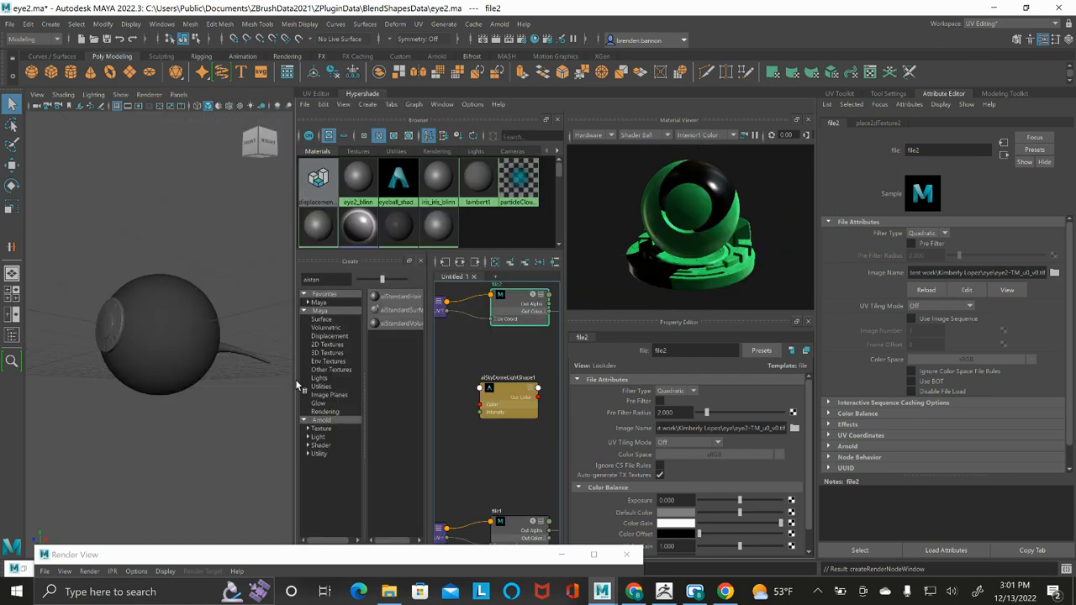
pyautogui.moveTo(452, 554); pyautogui.dragTo(618, 149)
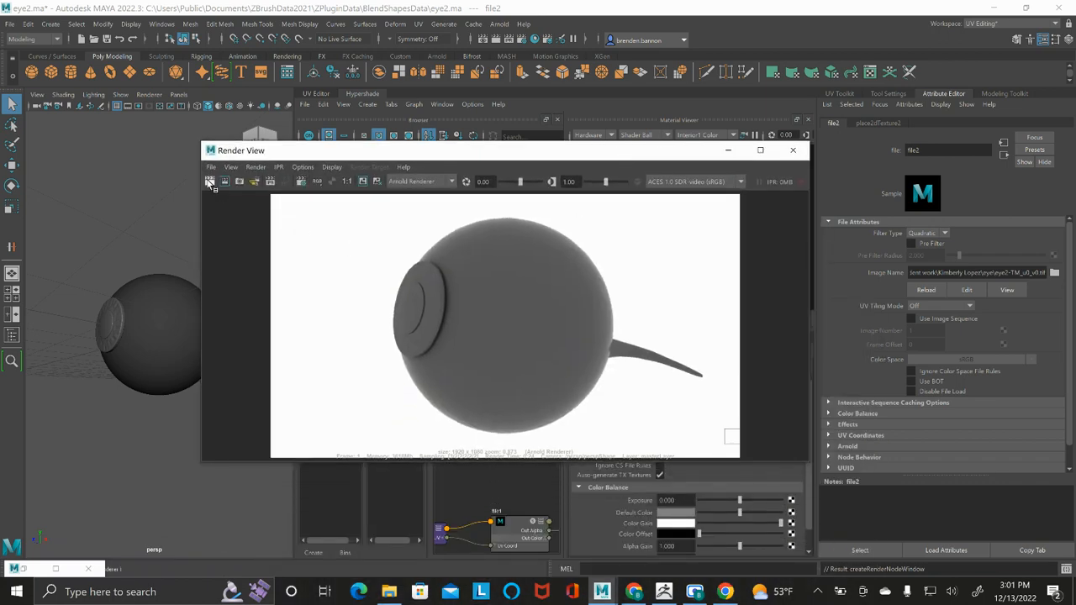
pyautogui.click(210, 182)
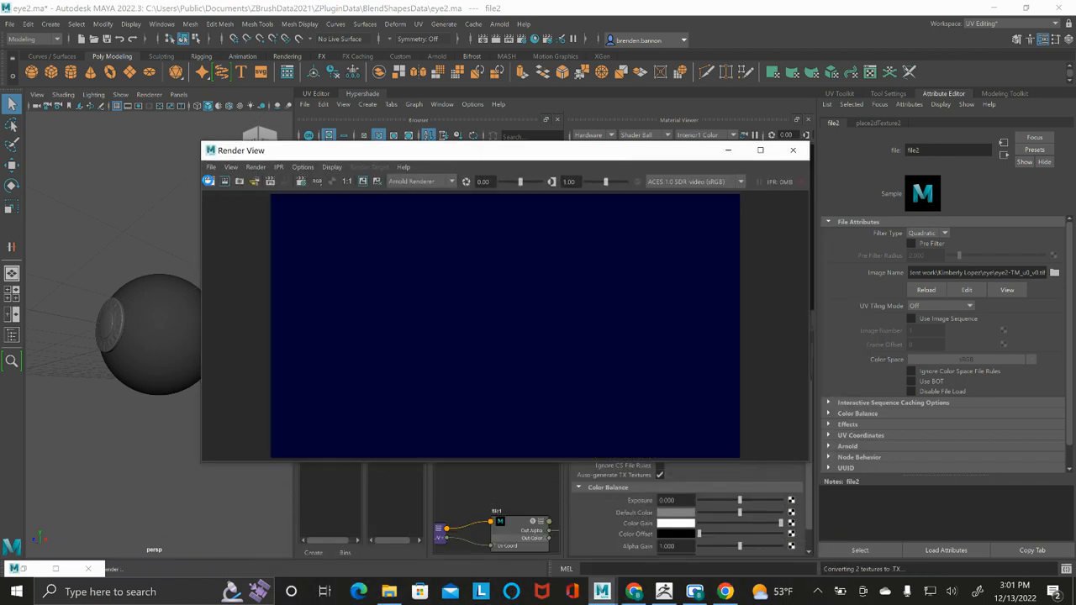